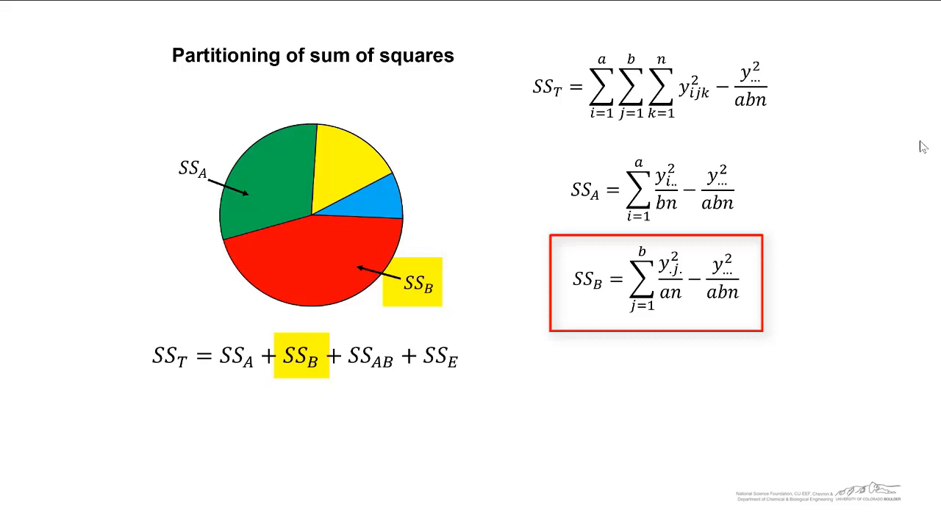
{"action": "key", "text": "Right"}
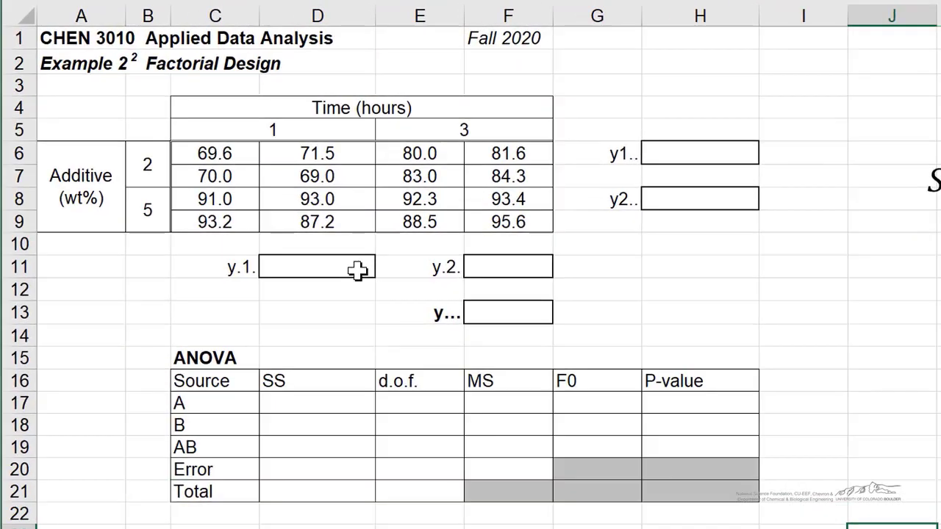
- Enter a formula in D11 (y.1.) that sums the one-hour data in C6:D9
{"action": "left_click", "coordinate": [345, 263]}
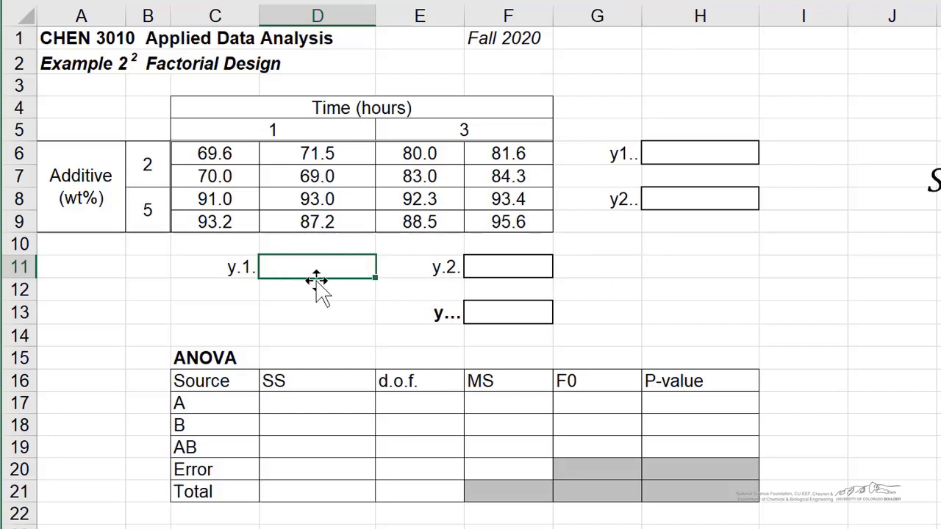
{"action": "type", "text": "=sum("}
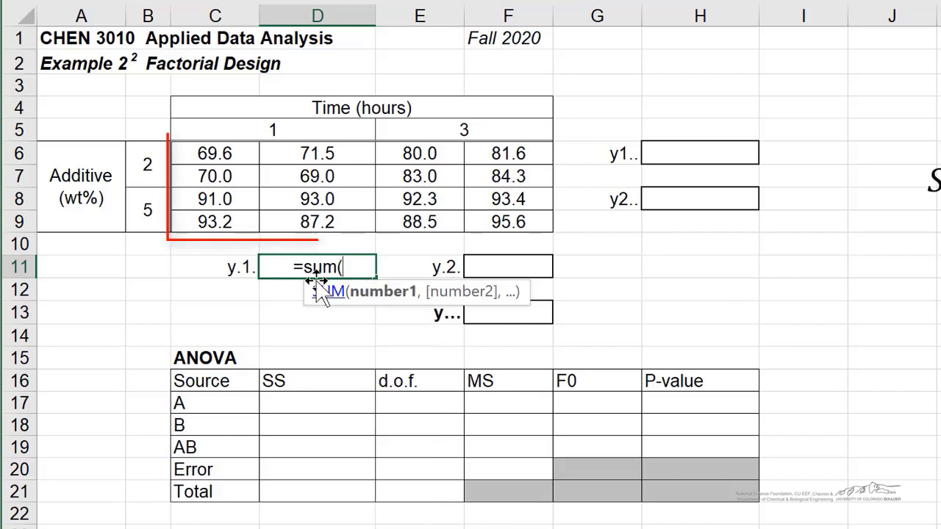
{"action": "left_click_drag", "start_coordinate": [203, 156], "coordinate": [309, 218]}
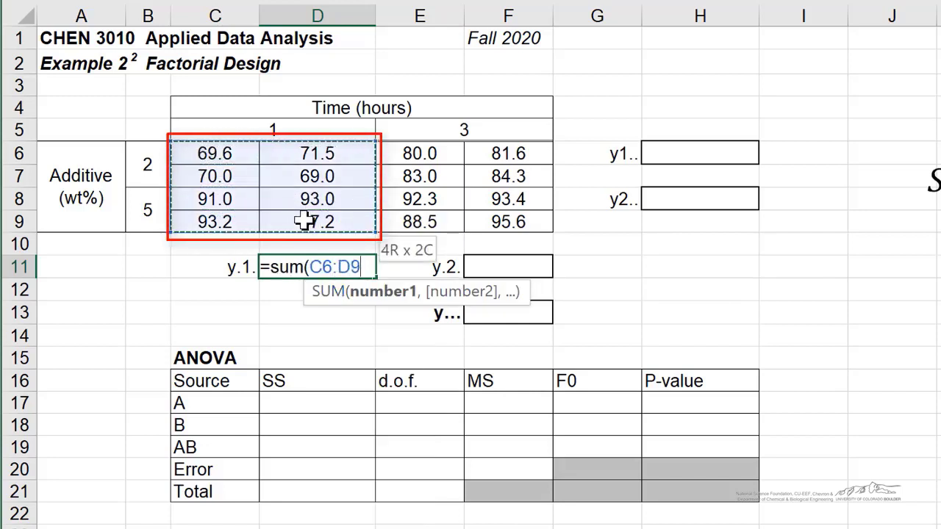
{"action": "type", "text": ")"}
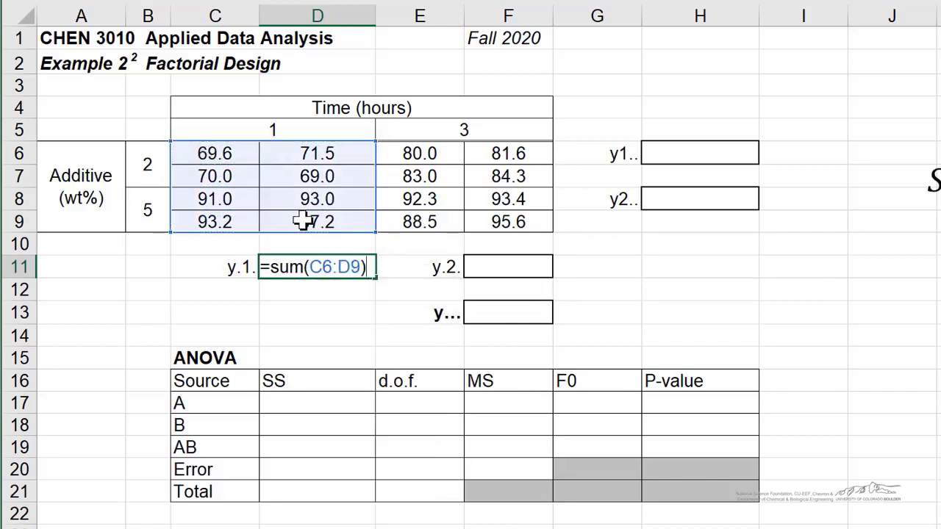
{"action": "key", "text": "Return"}
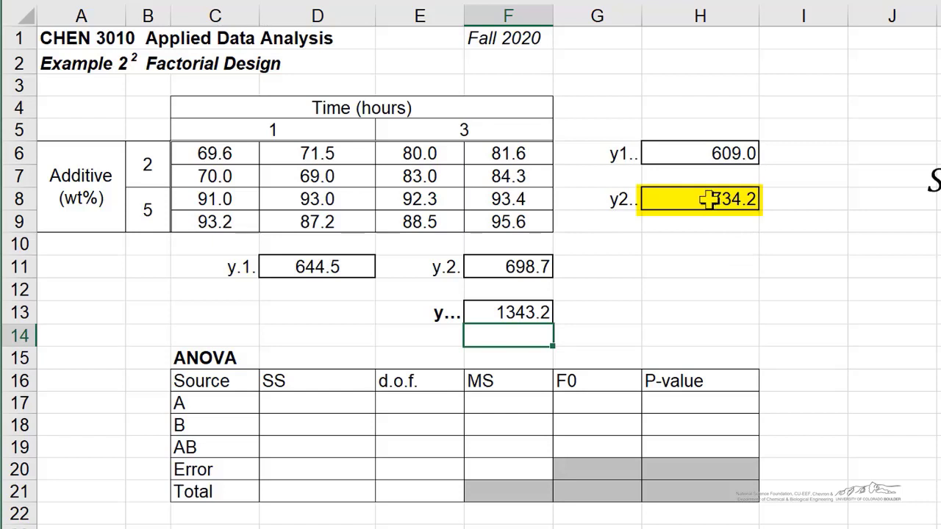
- Examine the SUM formulas behind the y2.. total in H8 and the y... grand total in F13
{"action": "double_click", "coordinate": [712, 200]}
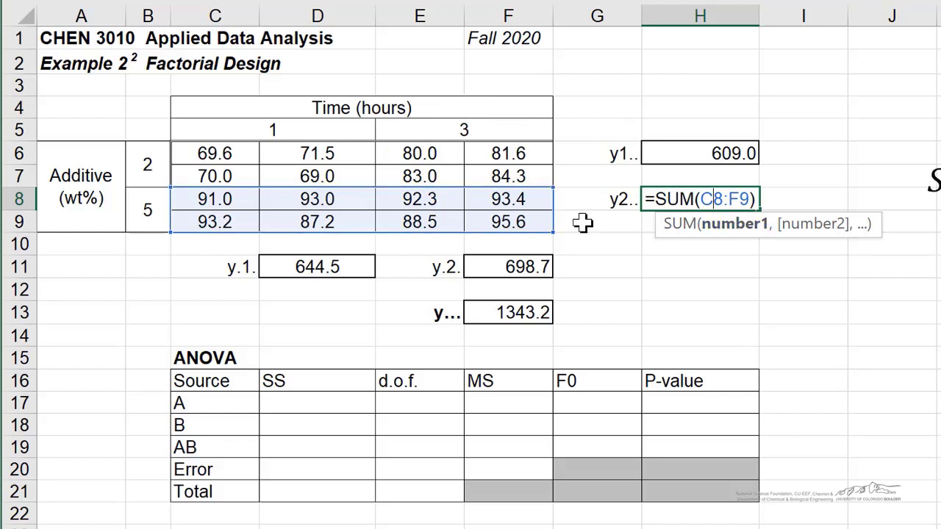
{"action": "key", "text": "Return"}
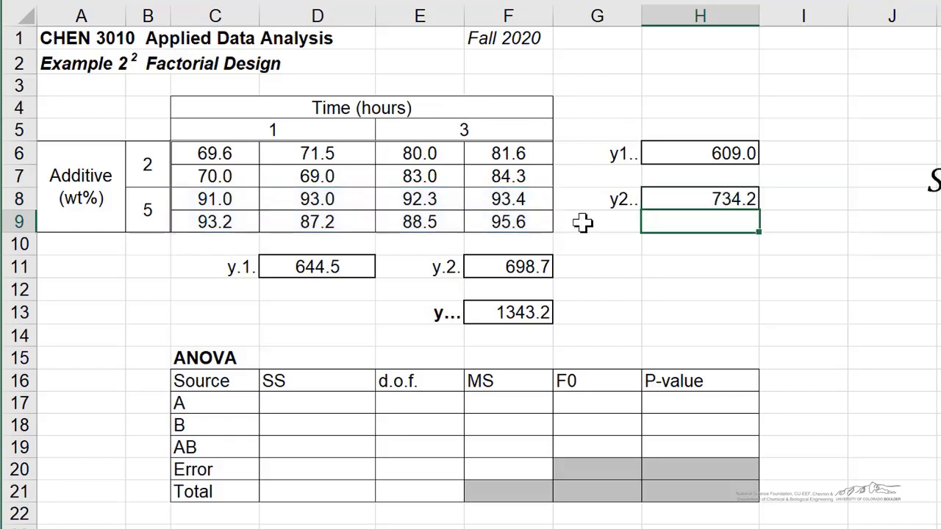
{"action": "left_click", "coordinate": [500, 312]}
{"action": "double_click", "coordinate": [530, 313]}
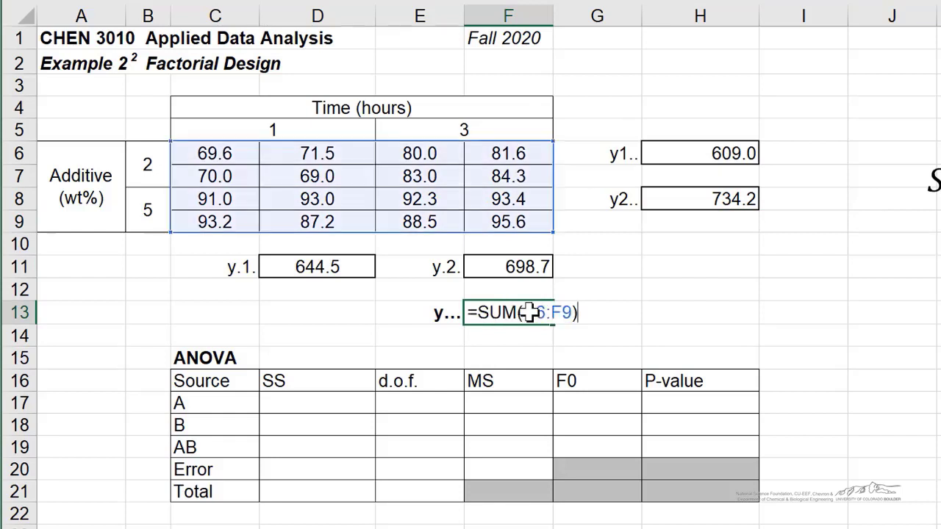
{"action": "key", "text": "Return"}
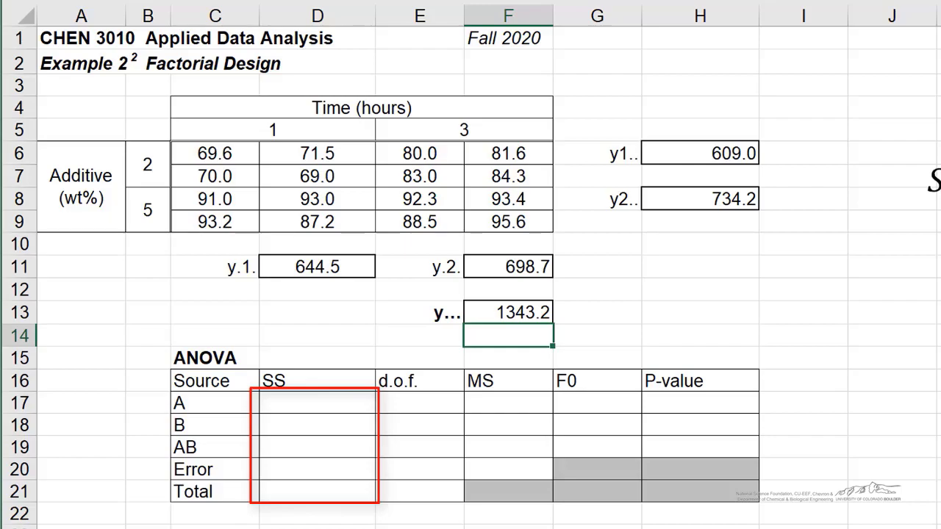
- Name the y.1. total cell D11 ydot1dot
{"action": "scroll", "coordinate": [470, 295], "scroll_direction": "down", "scroll_amount": 3}
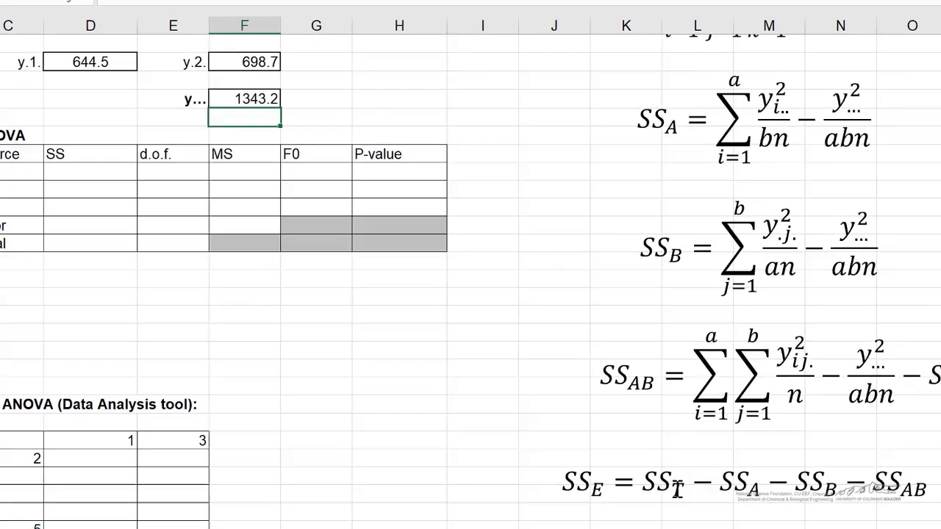
{"action": "scroll", "coordinate": [576, 286], "scroll_direction": "up", "scroll_amount": 1}
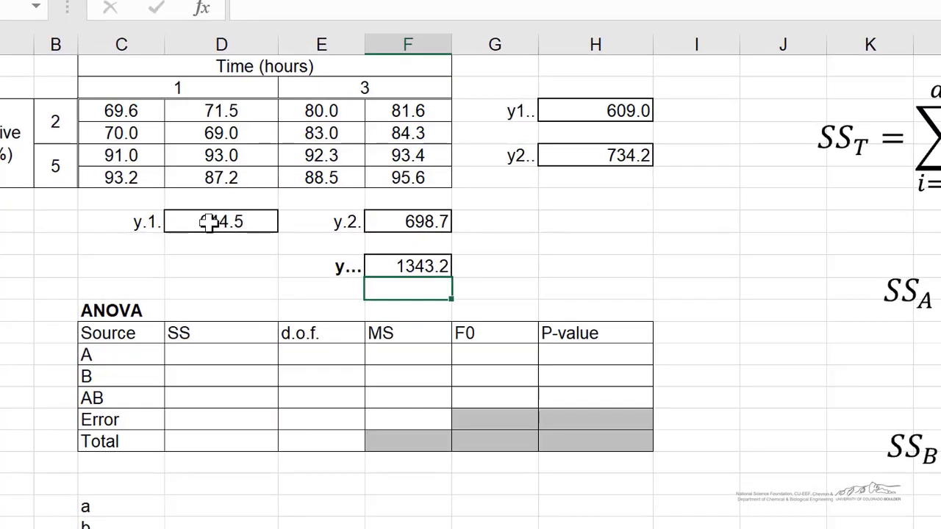
{"action": "left_click", "coordinate": [266, 211]}
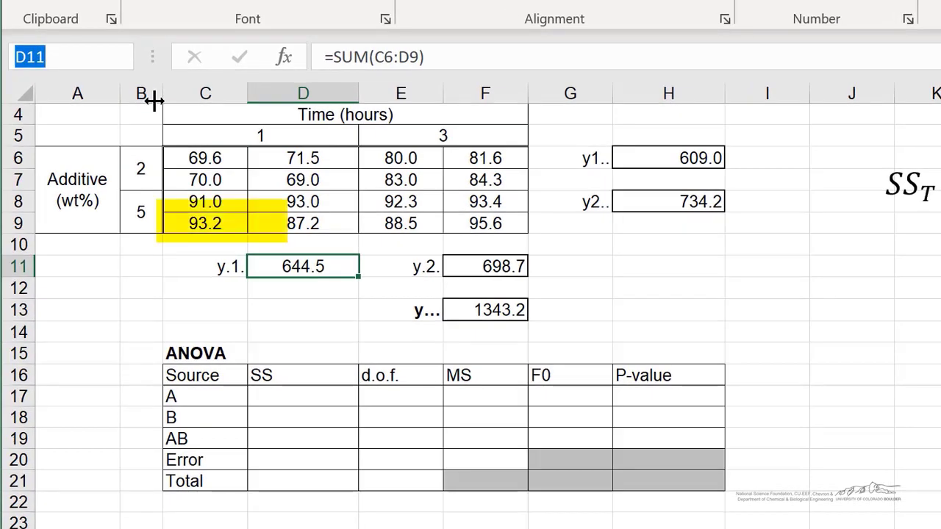
{"action": "type", "text": "ydot1dot"}
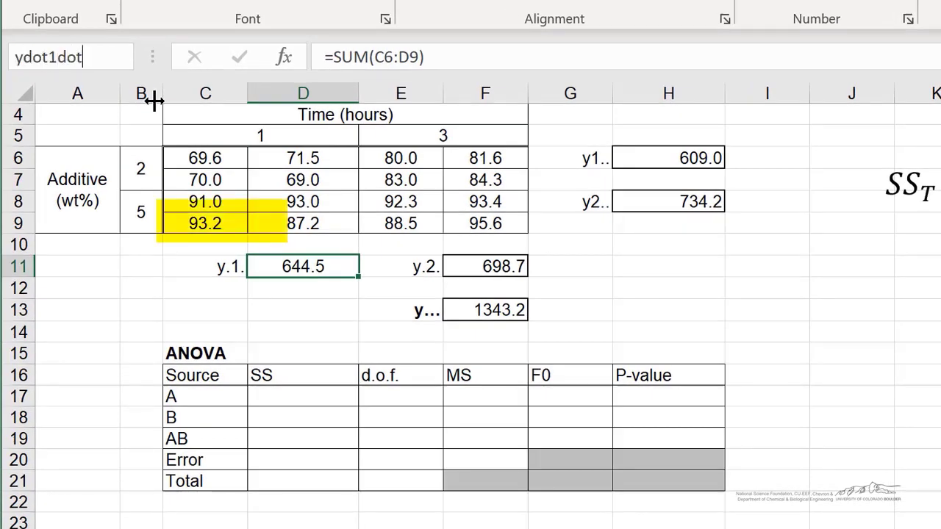
{"action": "key", "text": "Return"}
- Name the y... grand total cell F13 ydotdotdot
{"action": "left_click", "coordinate": [483, 310]}
{"action": "left_click", "coordinate": [55, 56]}
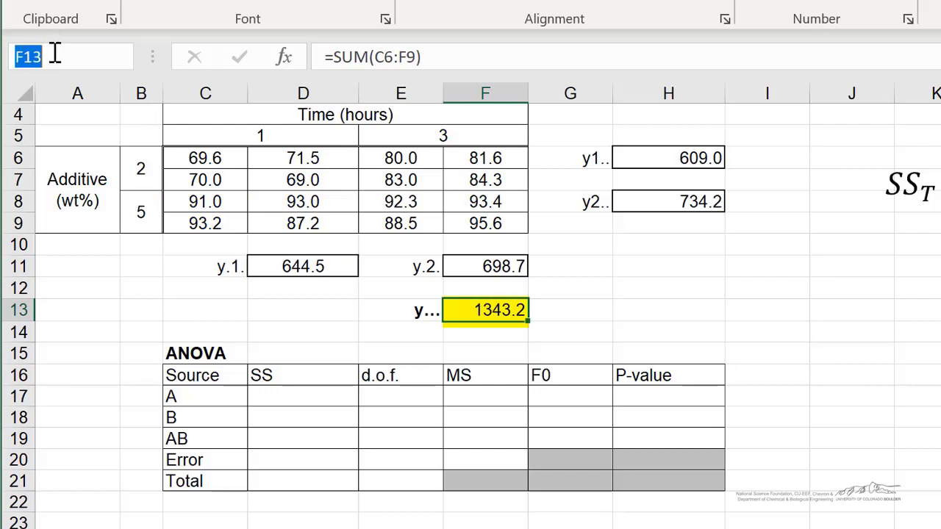
{"action": "type", "text": "ydotdot"}
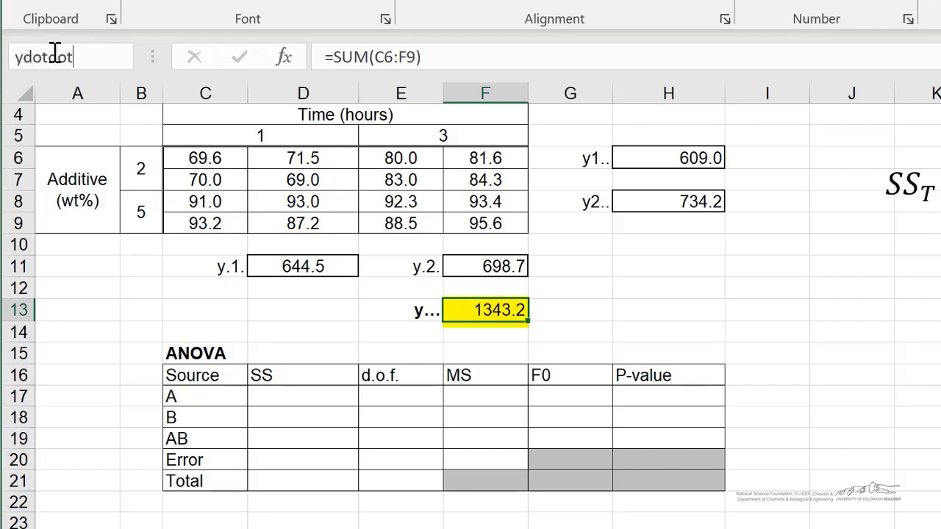
{"action": "type", "text": "dot"}
{"action": "key", "text": "Return"}
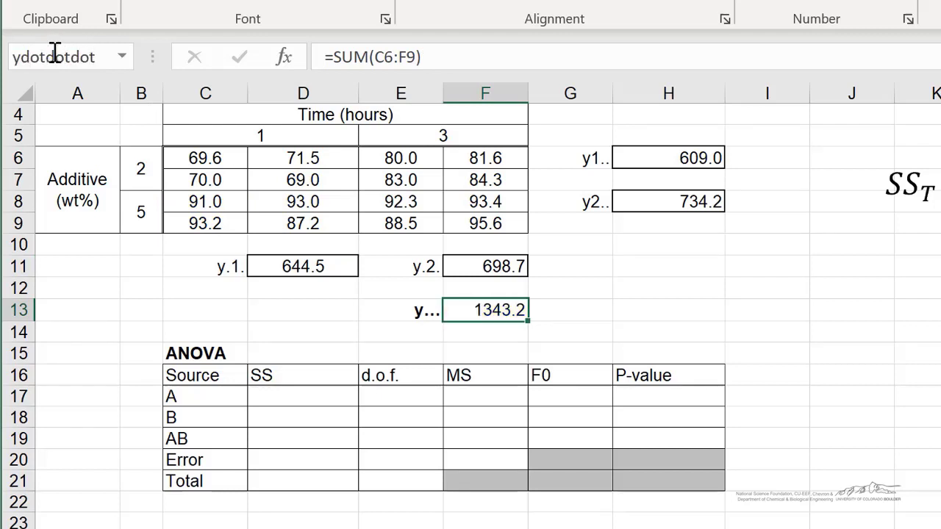
- Begin a SUMSQ formula in the ANOVA table's SS cell for source A (D17)
{"action": "left_click", "coordinate": [282, 442]}
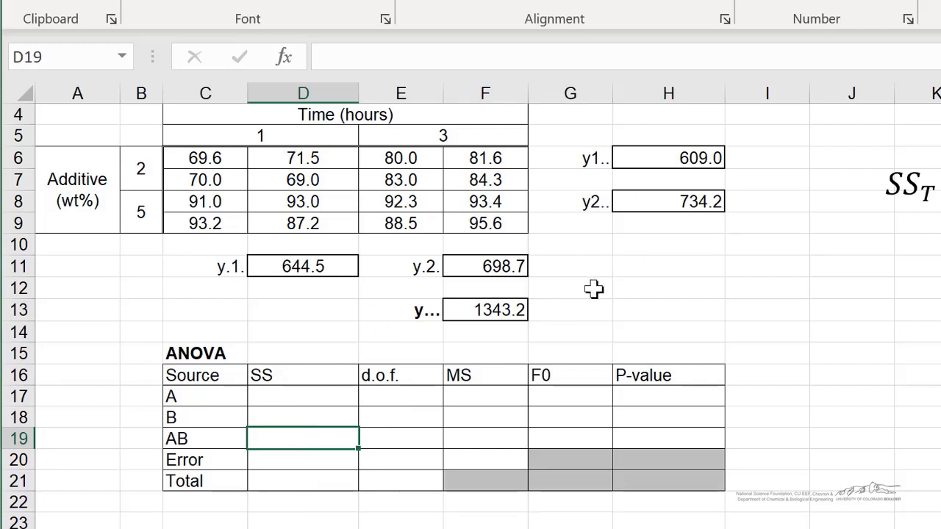
{"action": "key", "text": "Up"}
{"action": "key", "text": "Up"}
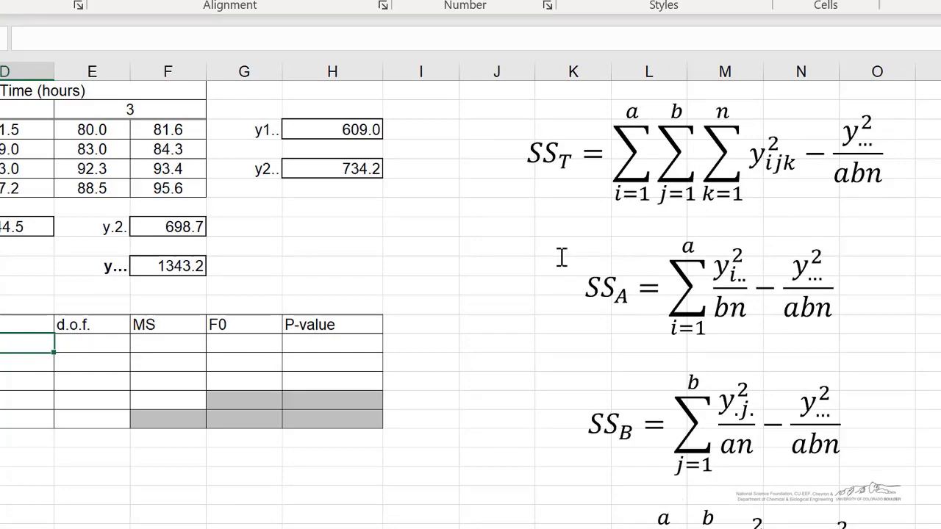
{"action": "type", "text": "=sumsq"}
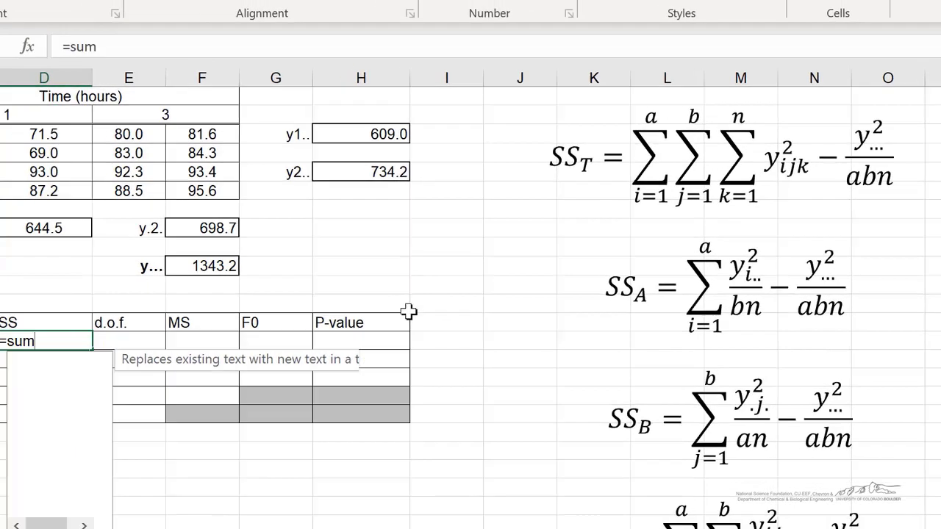
{"action": "type", "text": "("}
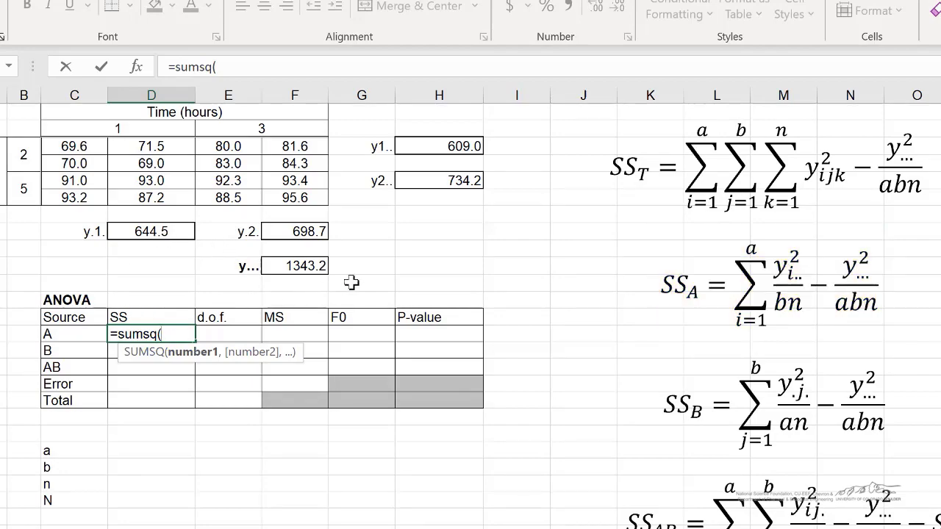
{"action": "left_click", "coordinate": [418, 147]}
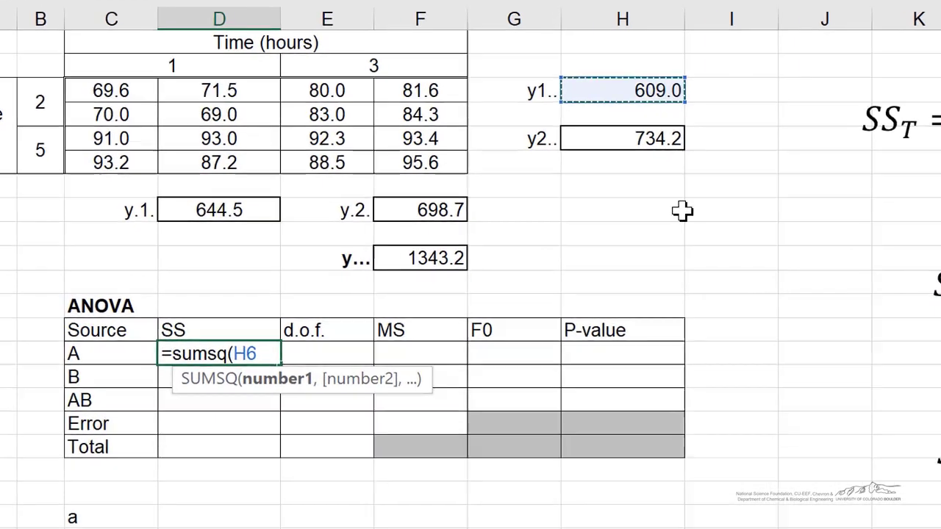
{"action": "key", "text": "BackSpace"}
{"action": "key", "text": "BackSpace"}
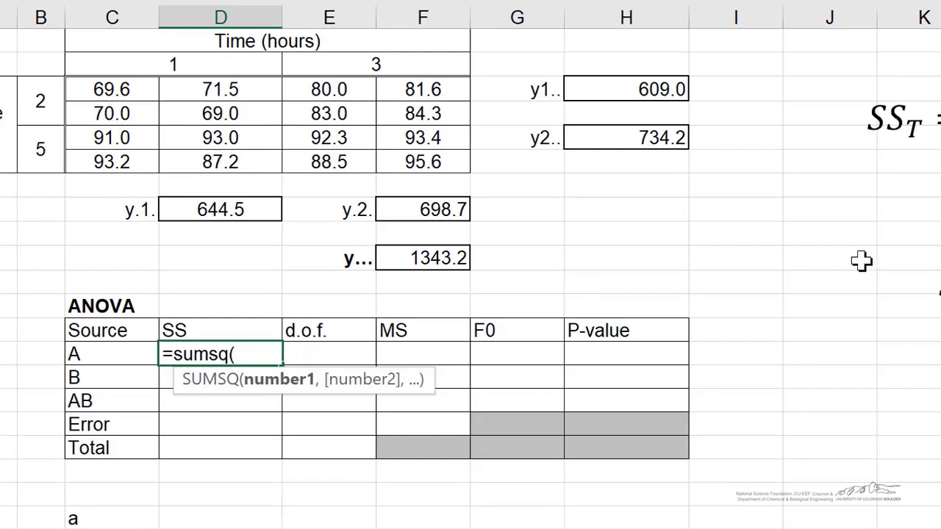
- Complete source A's SUMSQ formula with y1dotdot and y2dotdot as its arguments
{"action": "left_click", "coordinate": [444, 146]}
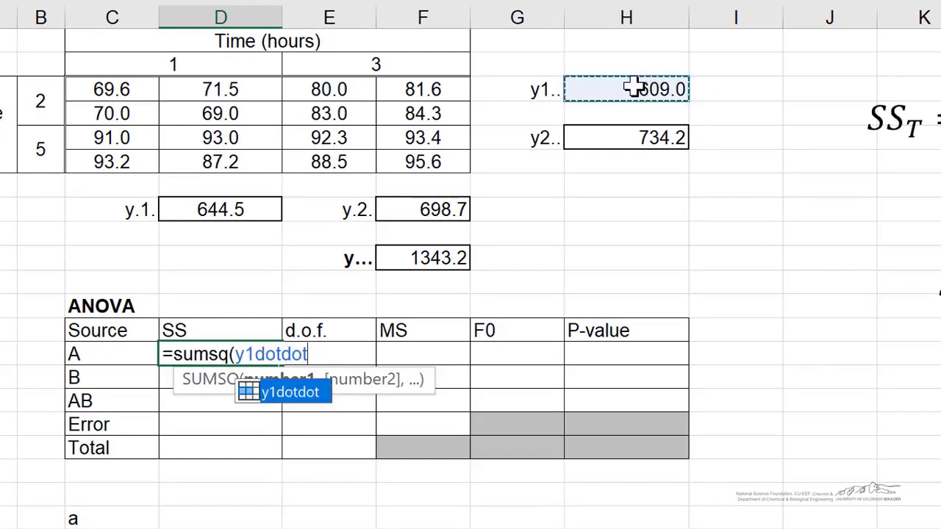
{"action": "type", "text": ","}
{"action": "left_click", "coordinate": [625, 139]}
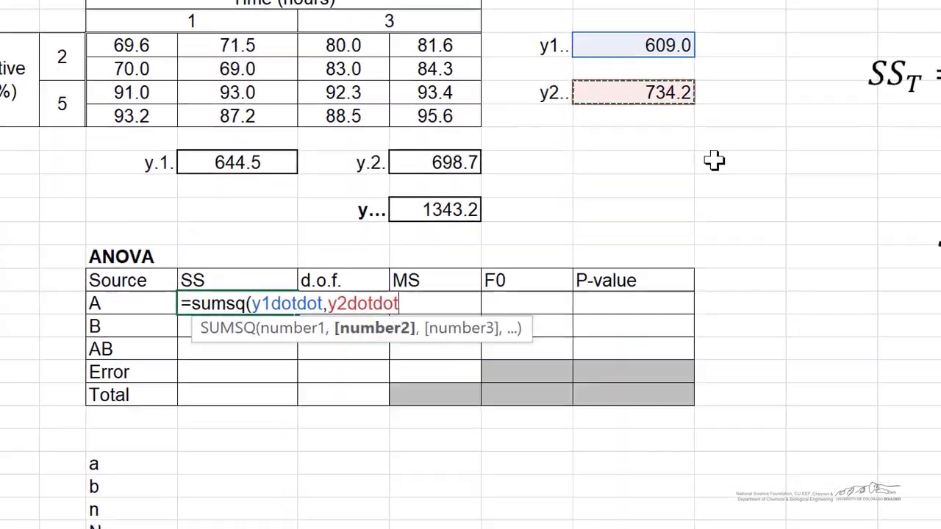
{"action": "type", "text": ")"}
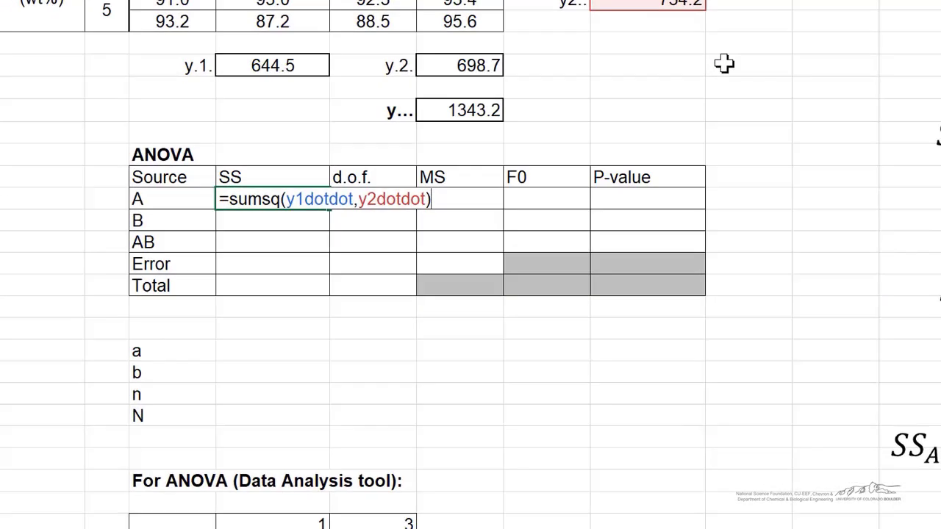
{"action": "key", "text": "Return"}
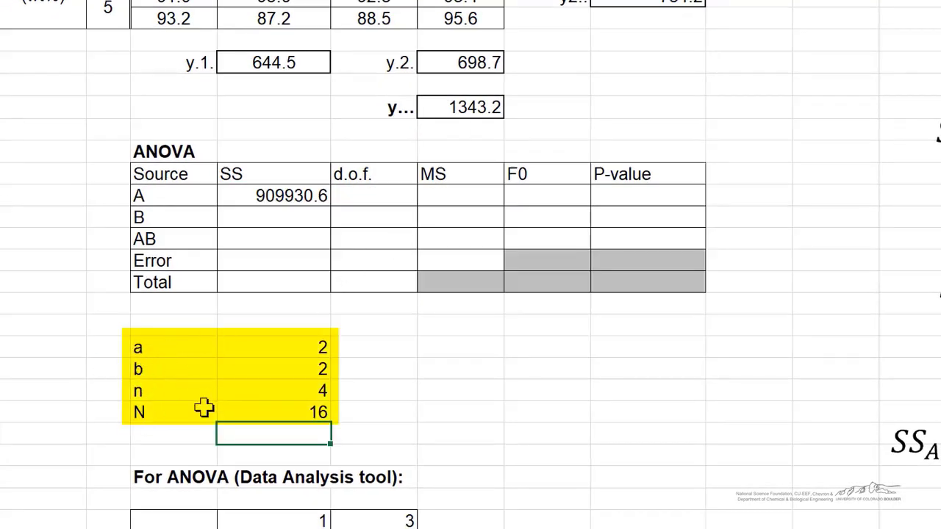
- Extend source A's sum of squares formula to =SUMSQ(y1dotdot,y2dotdot)/b/n-ydotdotdot^2/a/b/n
{"action": "double_click", "coordinate": [287, 196]}
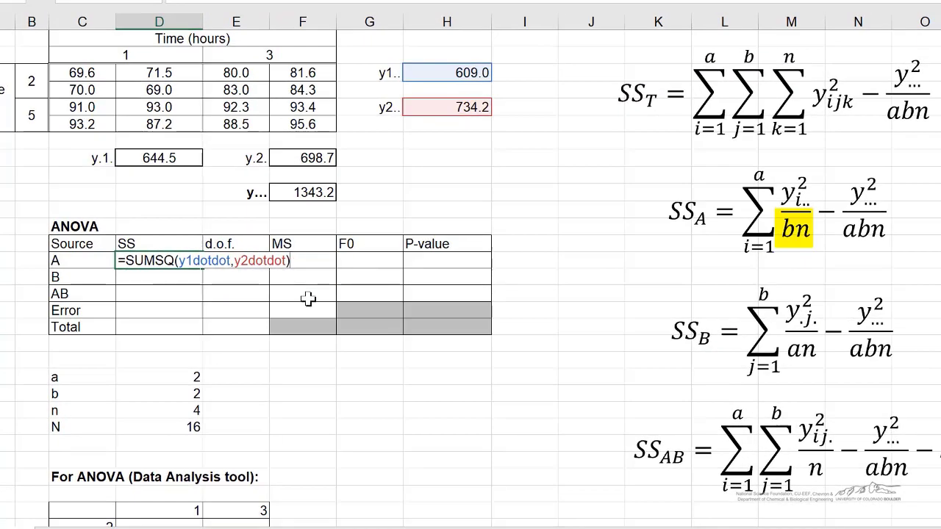
{"action": "type", "text": "/b/"}
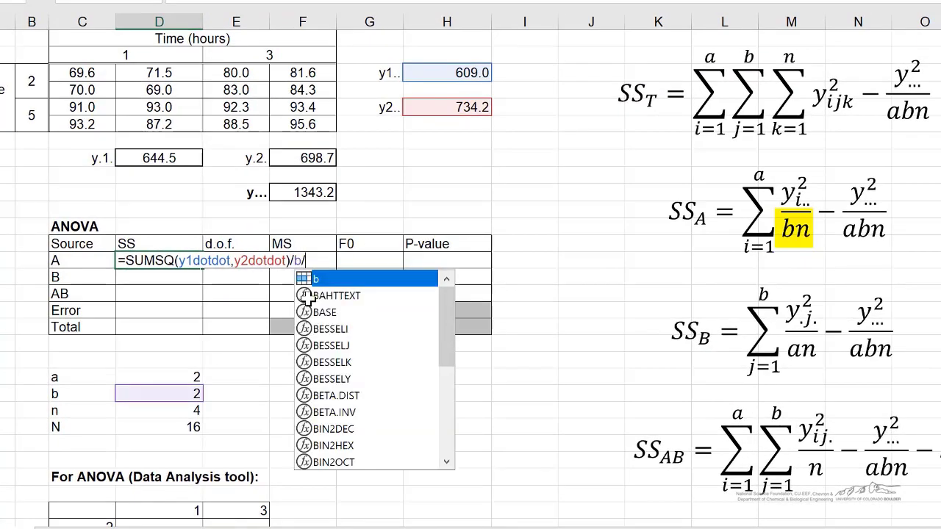
{"action": "type", "text": "n"}
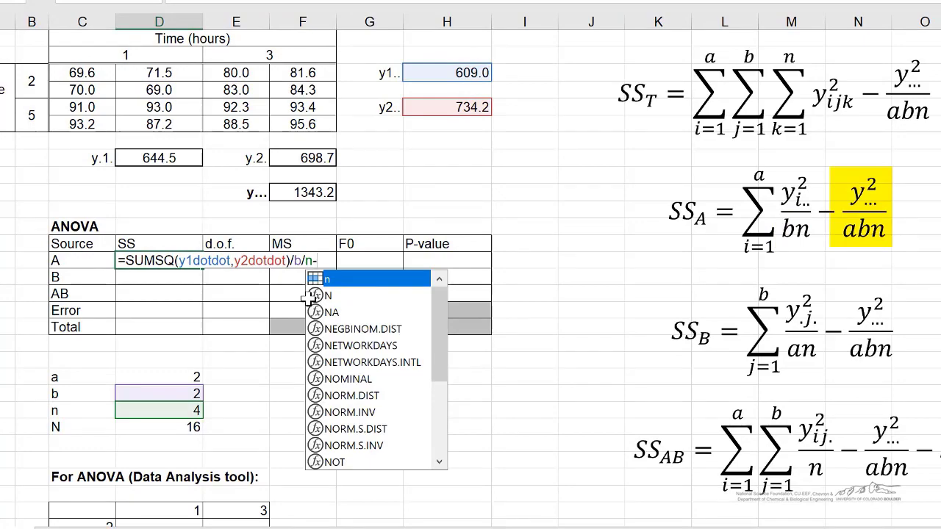
{"action": "type", "text": "-ydotdot"}
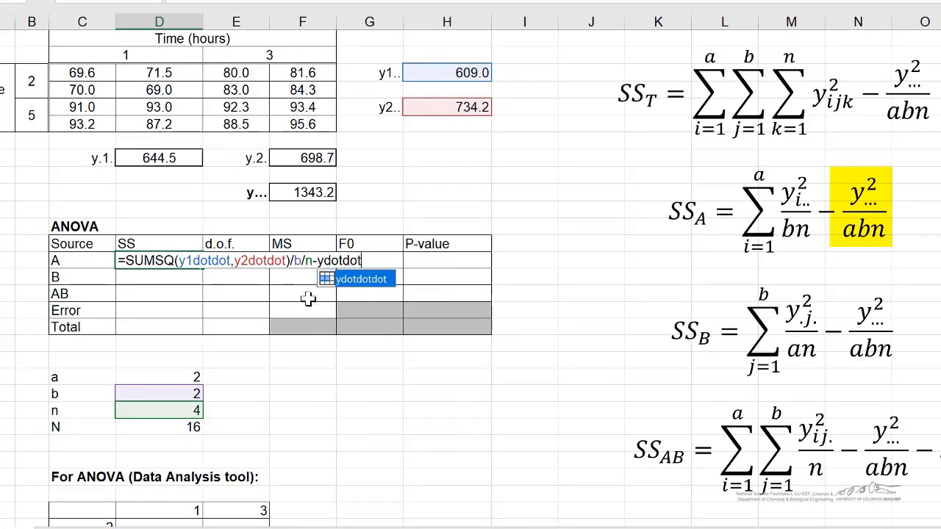
{"action": "type", "text": "dot^2"}
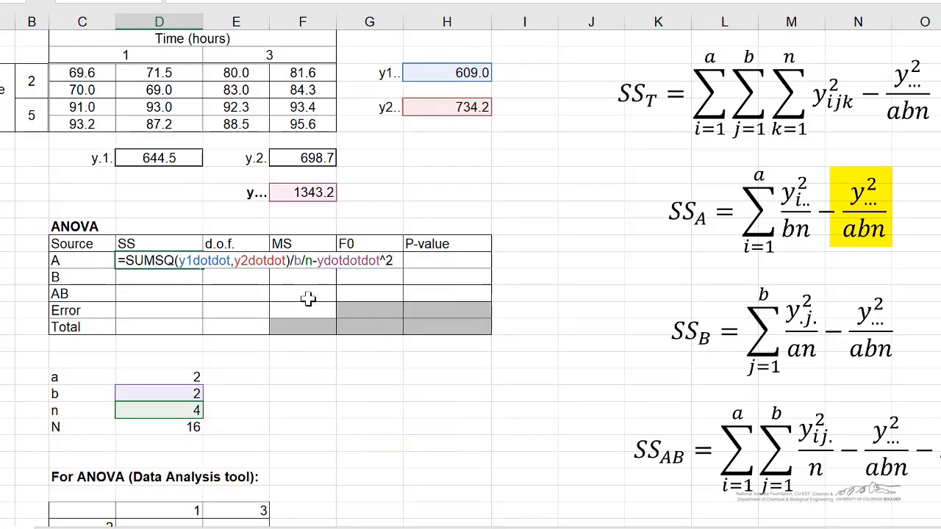
{"action": "type", "text": "/a/b"}
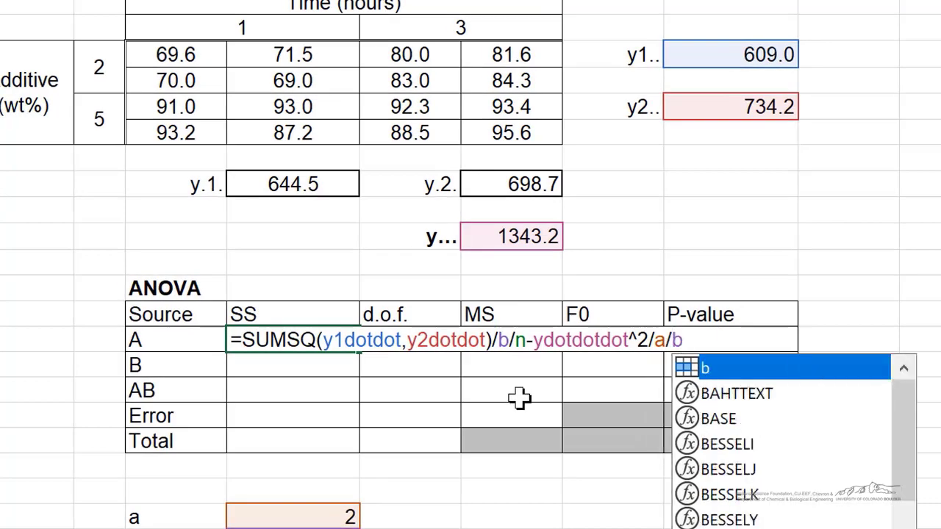
{"action": "type", "text": "/n"}
{"action": "key", "text": "Return"}
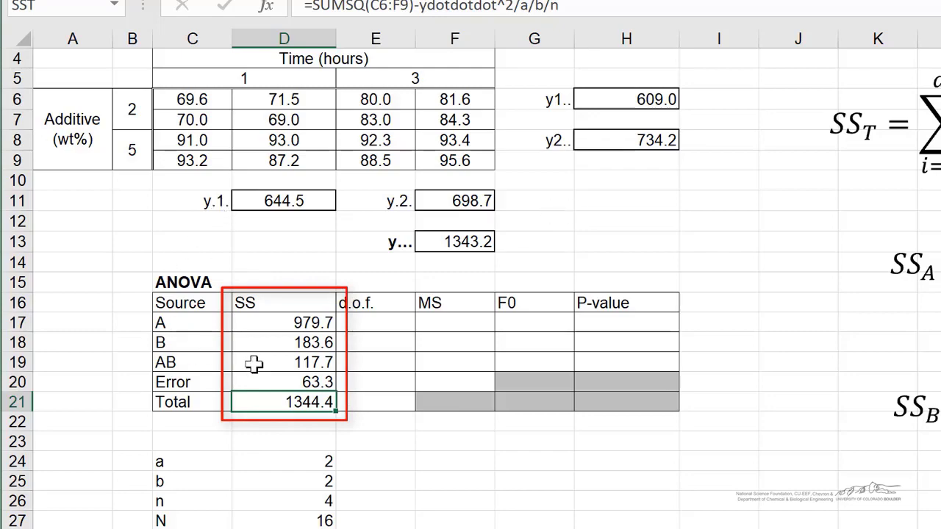
- Review the sum of squares formulas for A, B, AB, Total and Error in the ANOVA table's SS column
{"action": "double_click", "coordinate": [273, 323]}
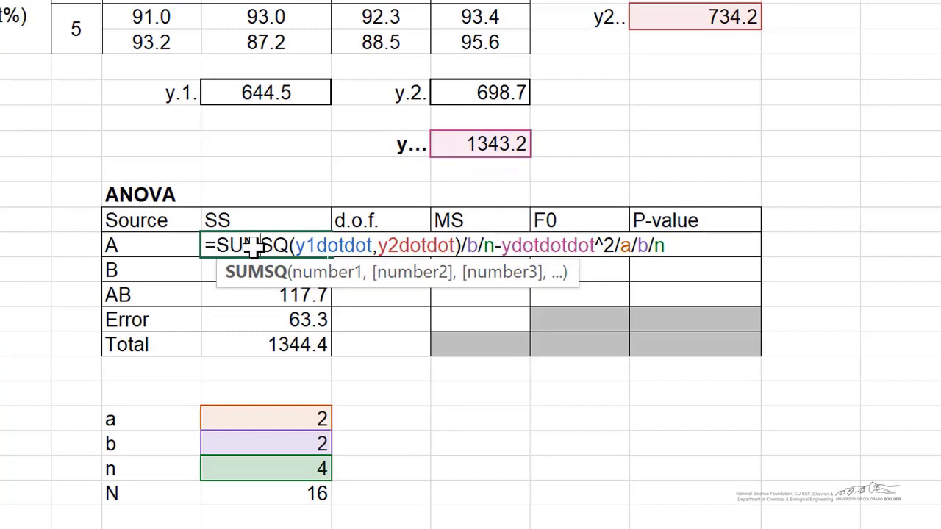
{"action": "key", "text": "Return"}
{"action": "double_click", "coordinate": [252, 273]}
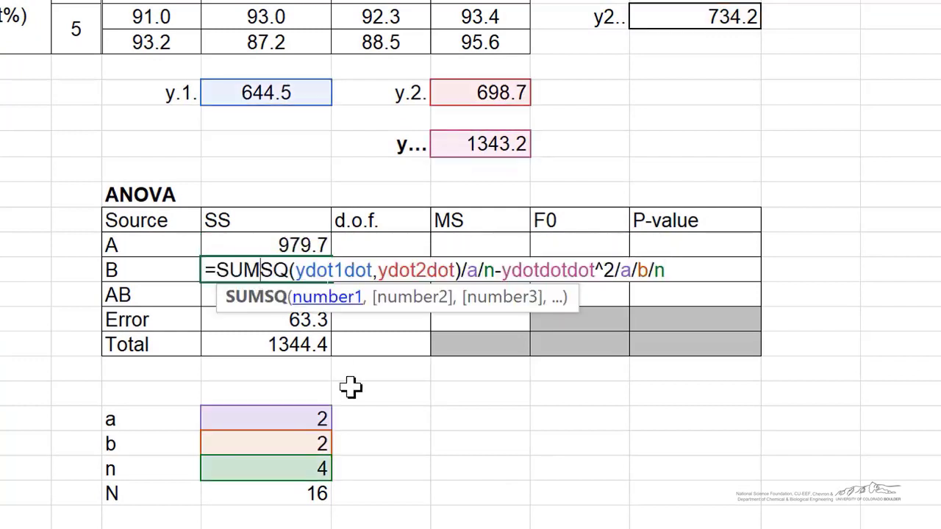
{"action": "key", "text": "Return"}
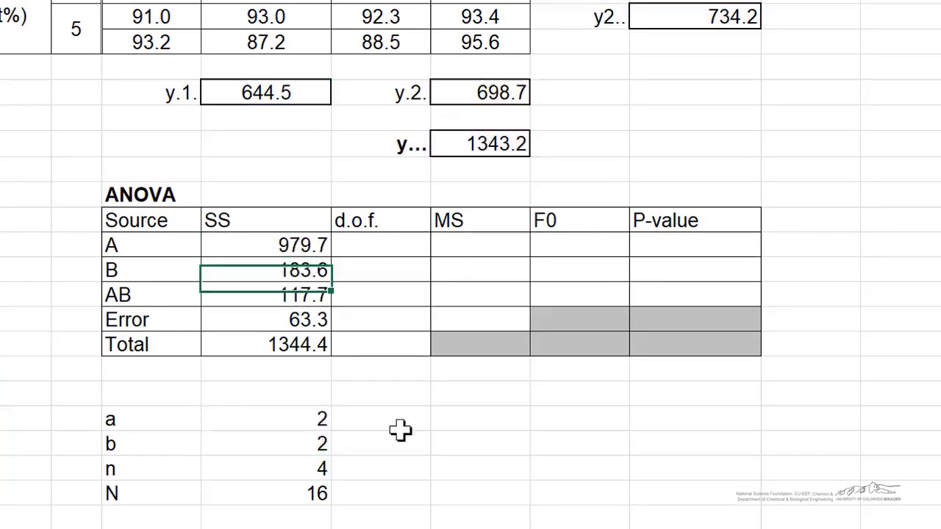
{"action": "double_click", "coordinate": [266, 294]}
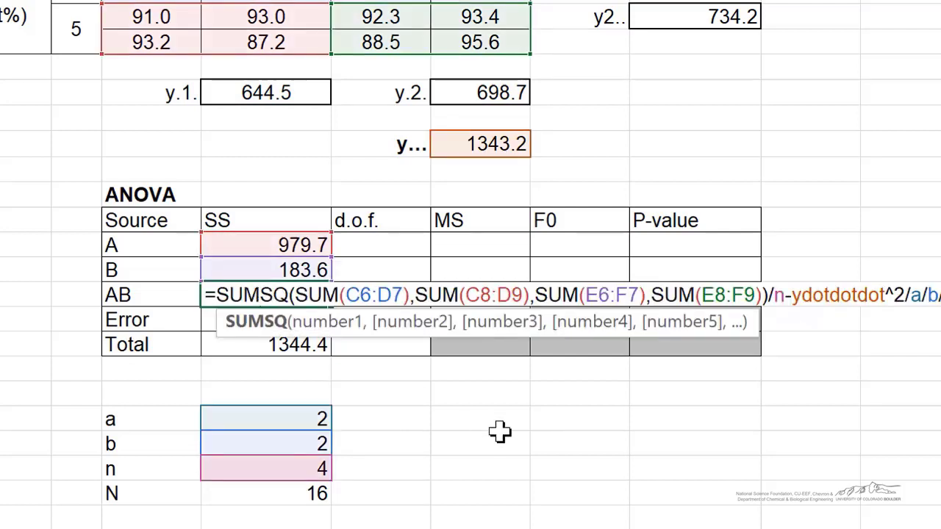
{"action": "key", "text": "Return"}
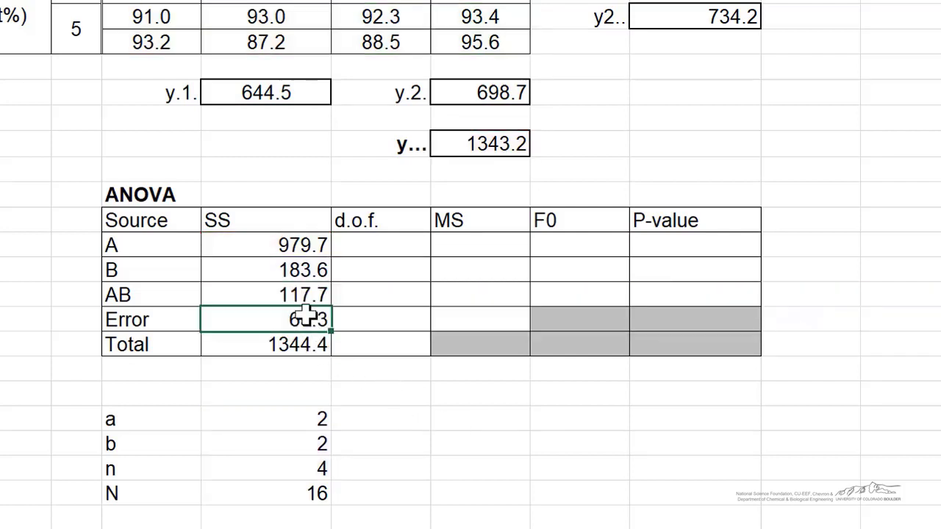
{"action": "left_click", "coordinate": [302, 347]}
{"action": "double_click", "coordinate": [301, 347]}
{"action": "key", "text": "Return"}
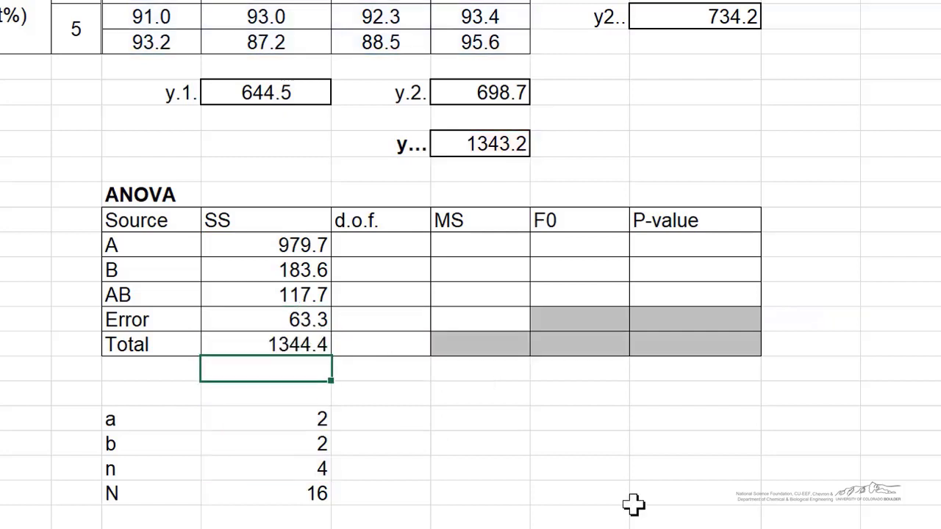
{"action": "double_click", "coordinate": [303, 319]}
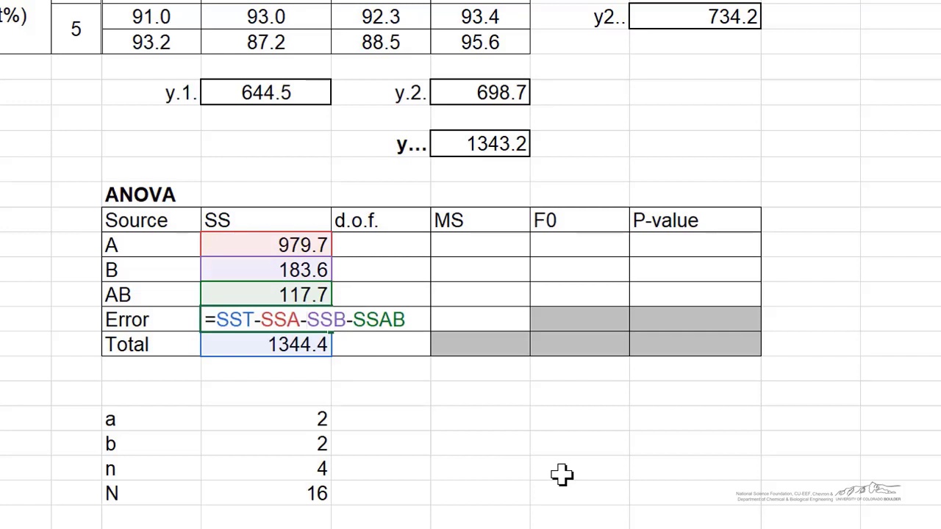
{"action": "key", "text": "Return"}
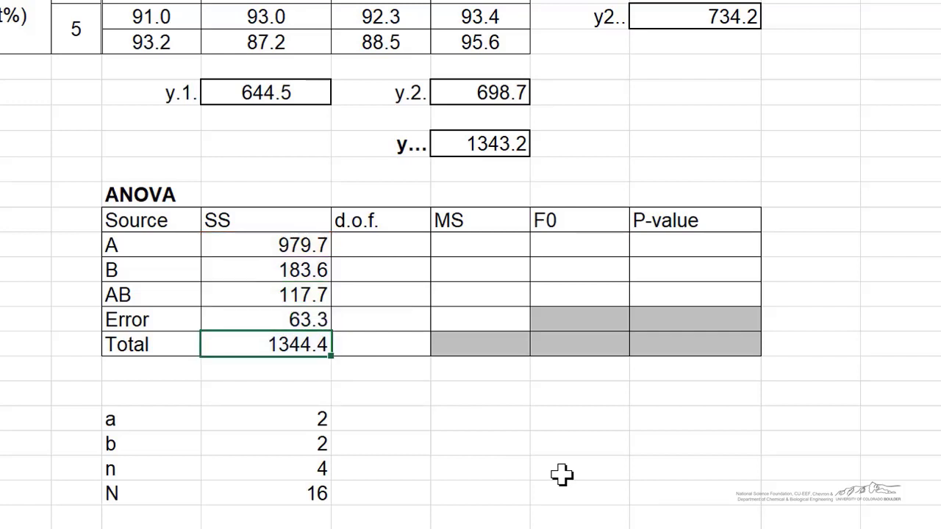
- Calculate source A's mean square in the ANOVA table as =SSA/E17, its sum of squares divided by its degrees of freedom
{"action": "left_click", "coordinate": [381, 249]}
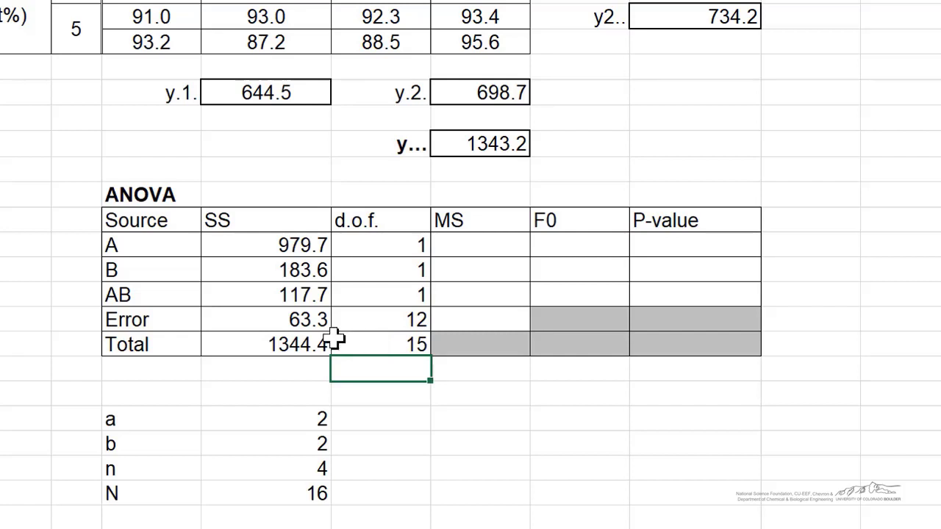
{"action": "left_click", "coordinate": [461, 246]}
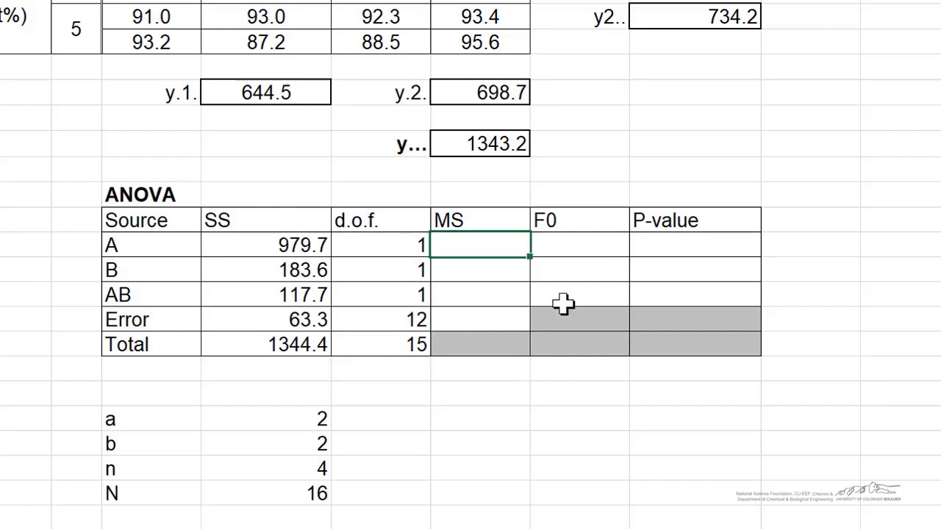
{"action": "type", "text": "=SSA/"}
{"action": "key", "text": "Left"}
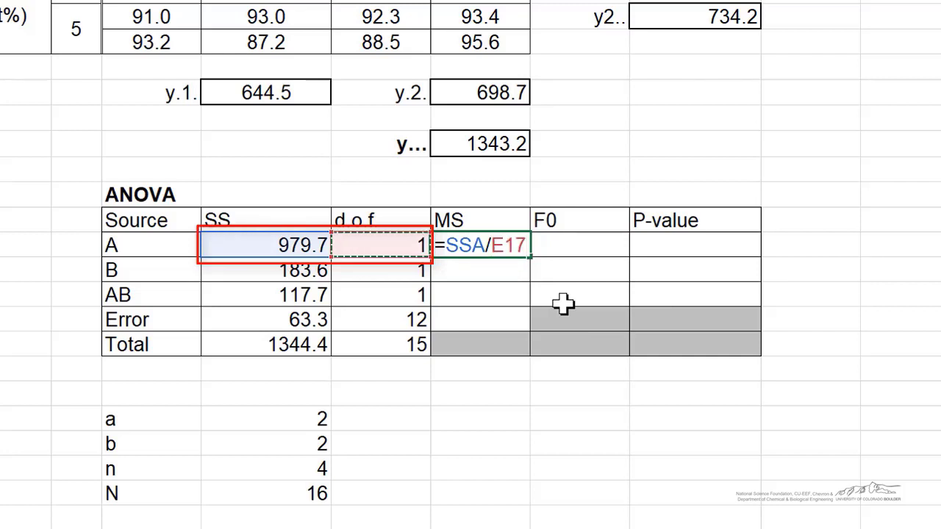
{"action": "key", "text": "Return"}
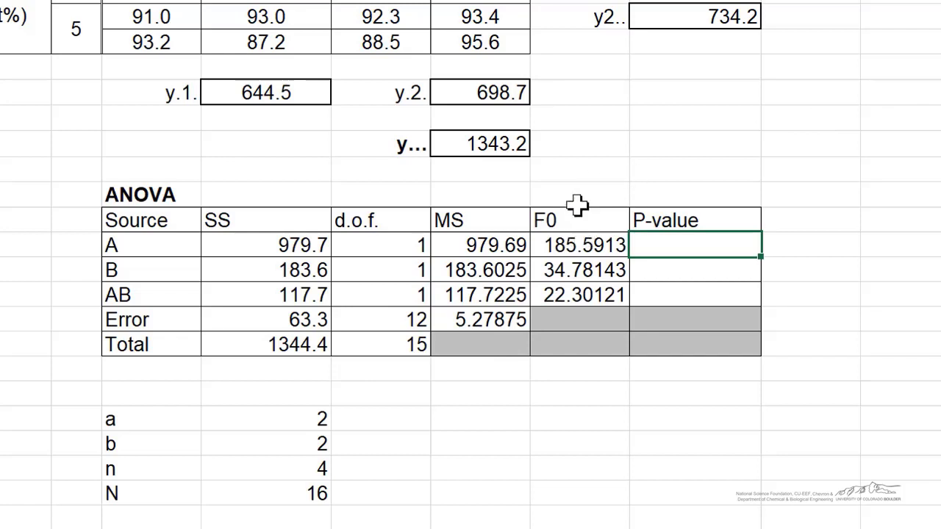
- Review the F0 formulas for sources A, B and AB in the ANOVA table
{"action": "double_click", "coordinate": [578, 242]}
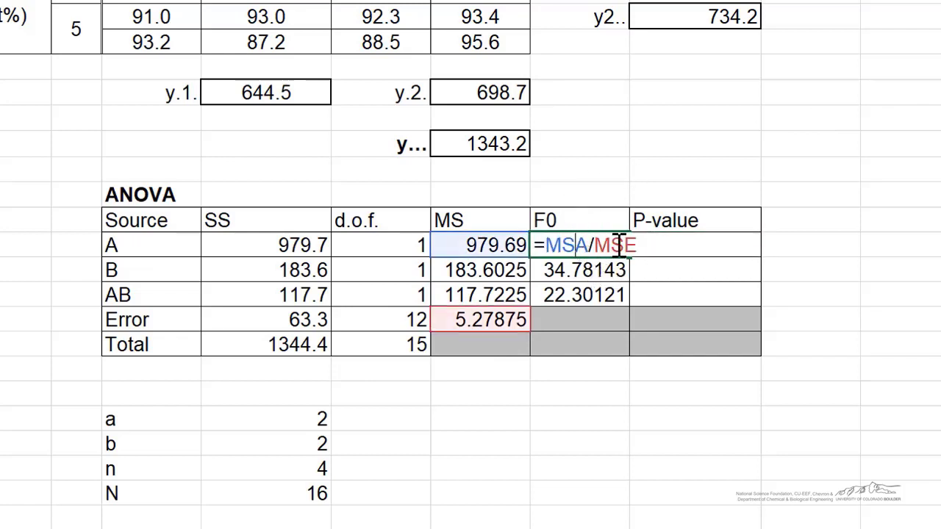
{"action": "key", "text": "Escape"}
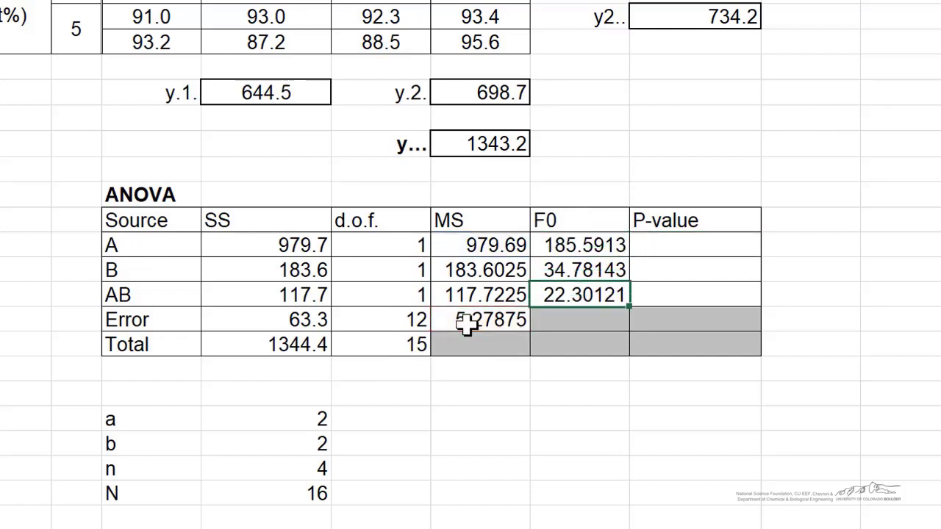
{"action": "double_click", "coordinate": [597, 268]}
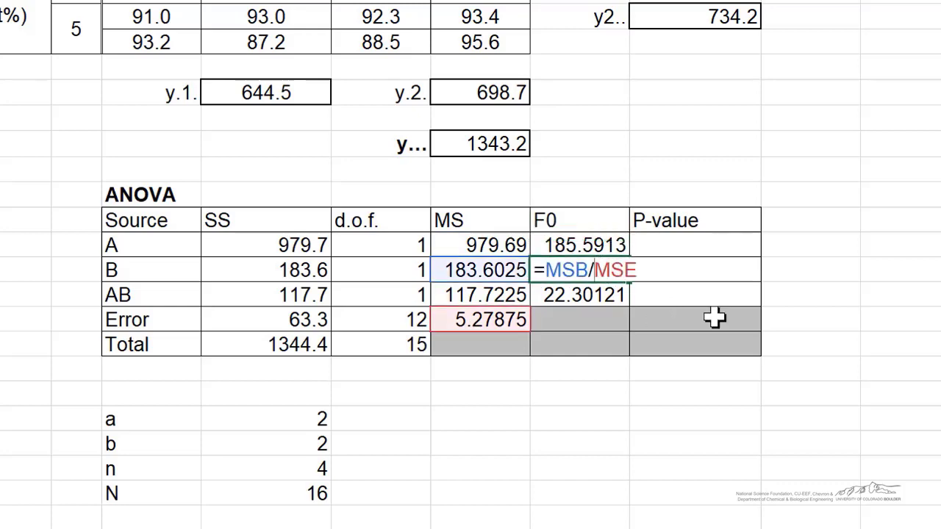
{"action": "key", "text": "Return"}
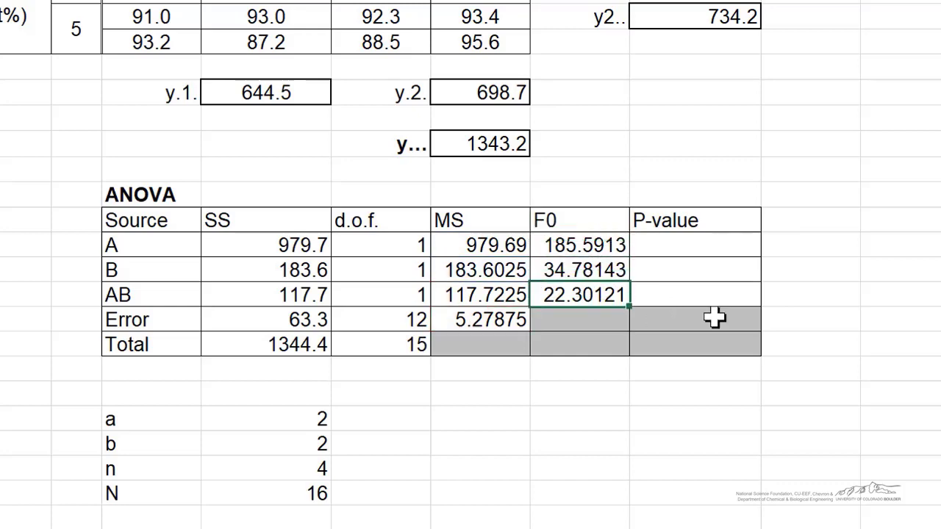
{"action": "double_click", "coordinate": [577, 297]}
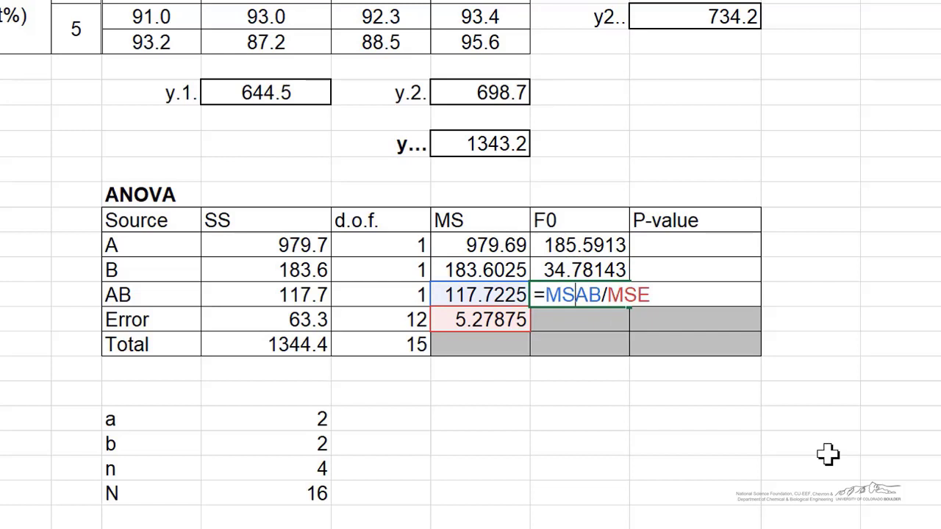
{"action": "key", "text": "Return"}
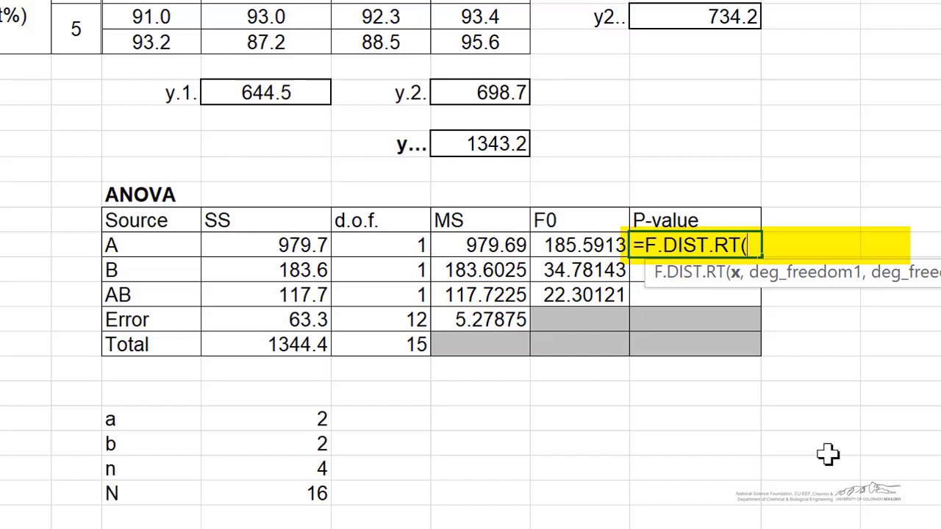
- Calculate source A's P-value as =F.DIST.RT(G17,E17,$E$20) and fill the formula down through the B and AB rows
{"action": "key", "text": "Left"}
{"action": "type", "text": ","}
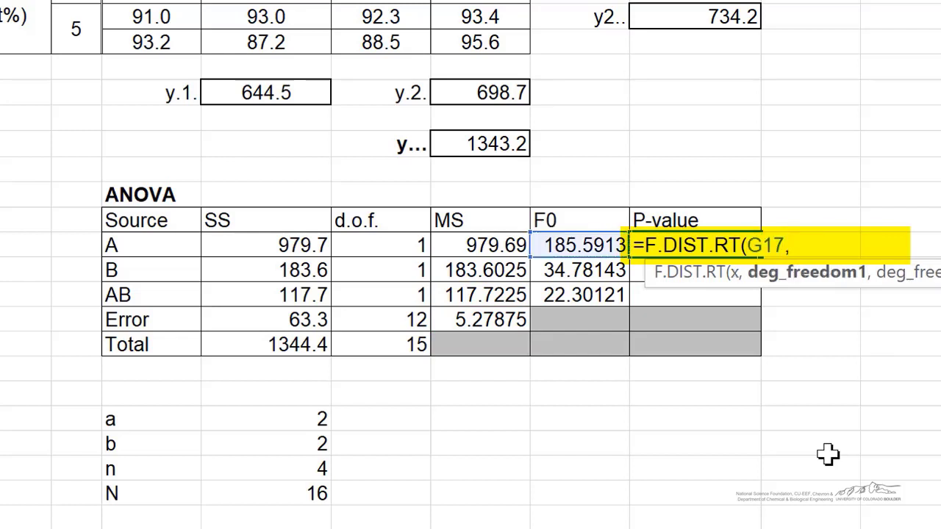
{"action": "left_click", "coordinate": [364, 250]}
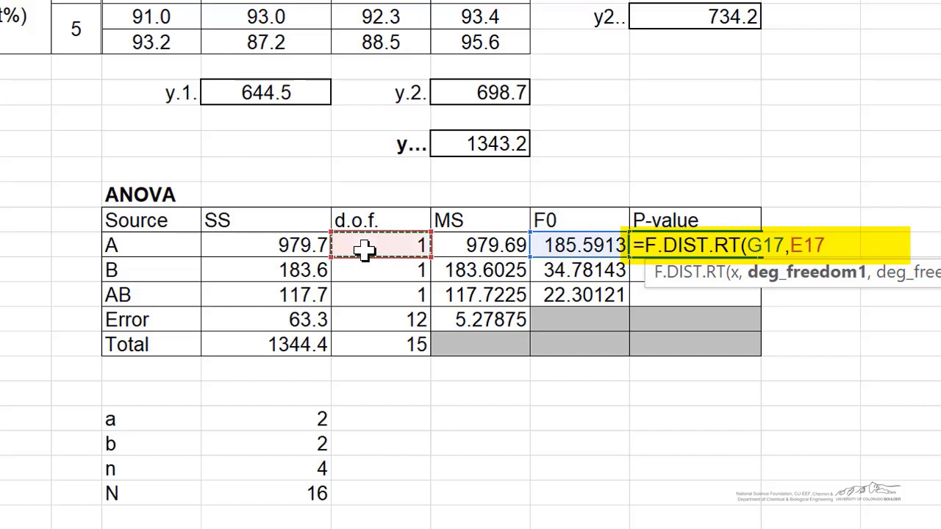
{"action": "type", "text": ","}
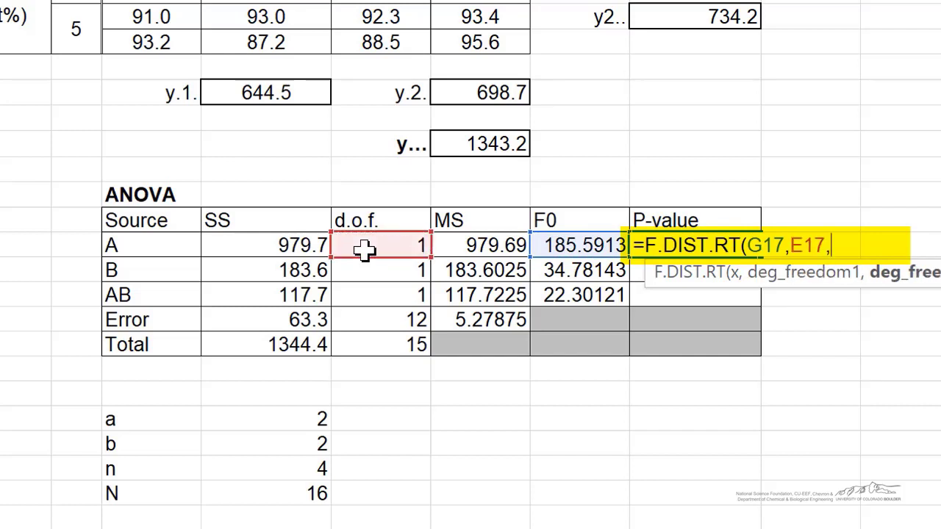
{"action": "left_click", "coordinate": [405, 329]}
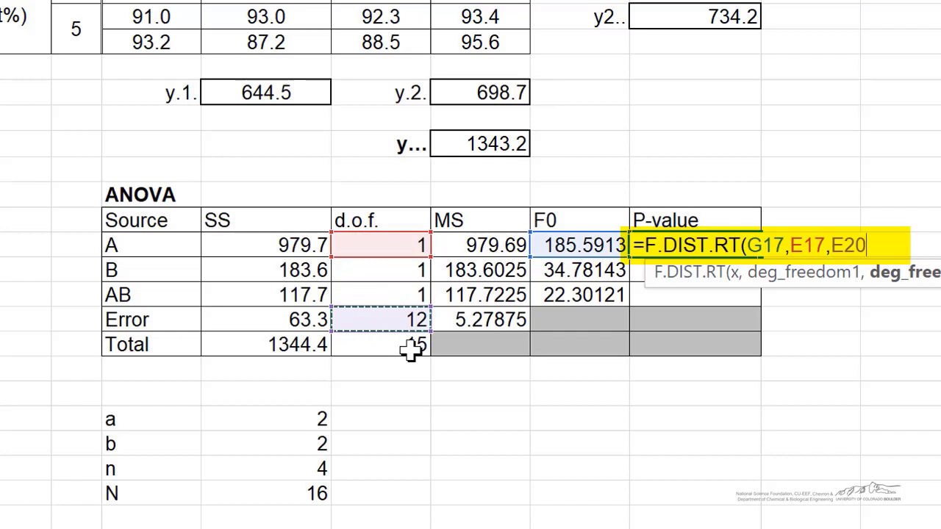
{"action": "key", "text": "F4"}
{"action": "type", "text": ")"}
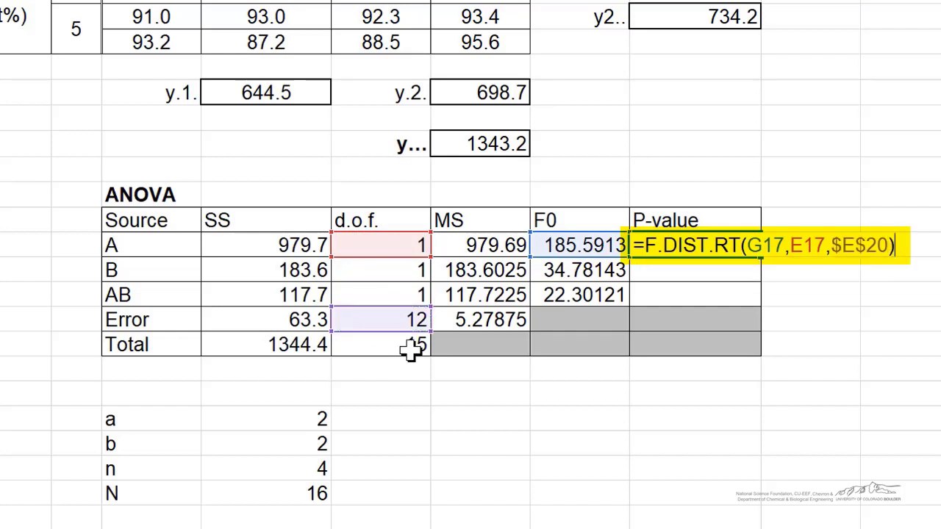
{"action": "key", "text": "Return"}
{"action": "left_click", "coordinate": [695, 246]}
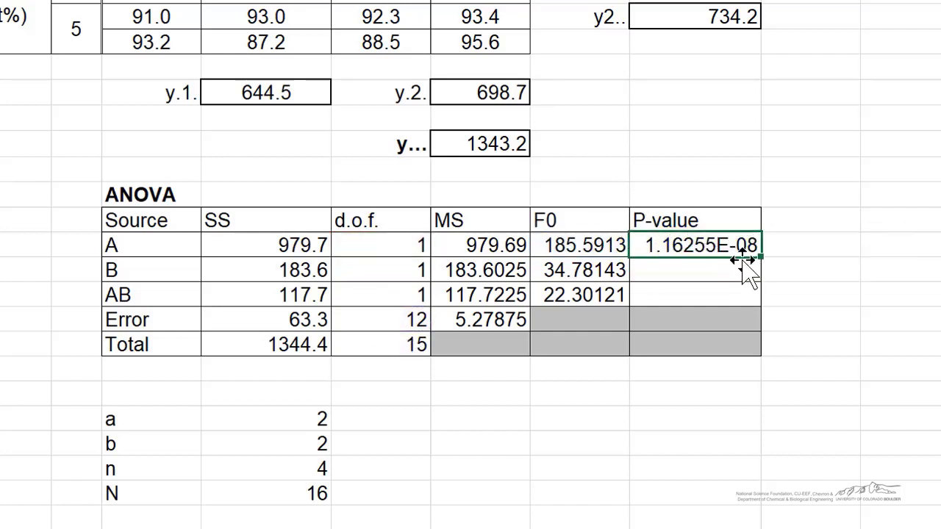
{"action": "left_click_drag", "start_coordinate": [754, 258], "coordinate": [762, 300]}
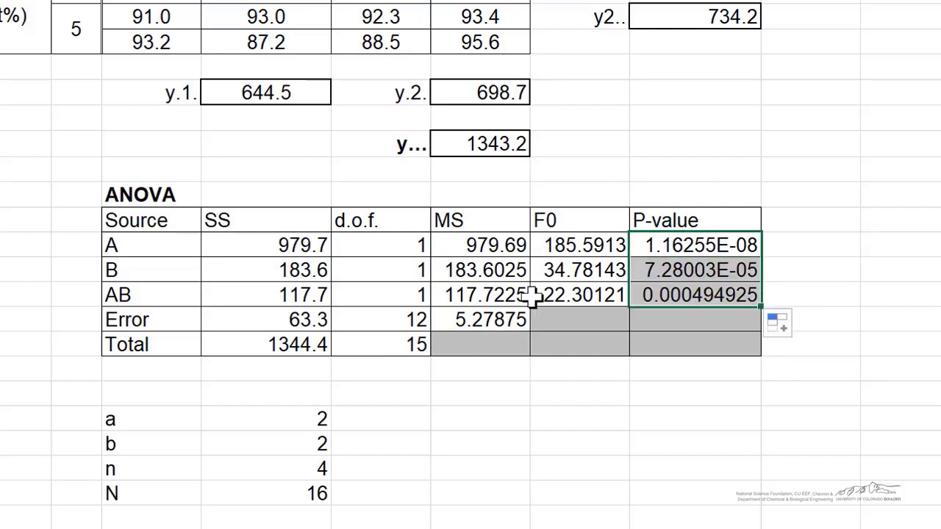
- Copy readings C6:C7 into D33:D34 of the Data Analysis tool table, for additive 2 and time 1
{"action": "left_click", "coordinate": [170, 250]}
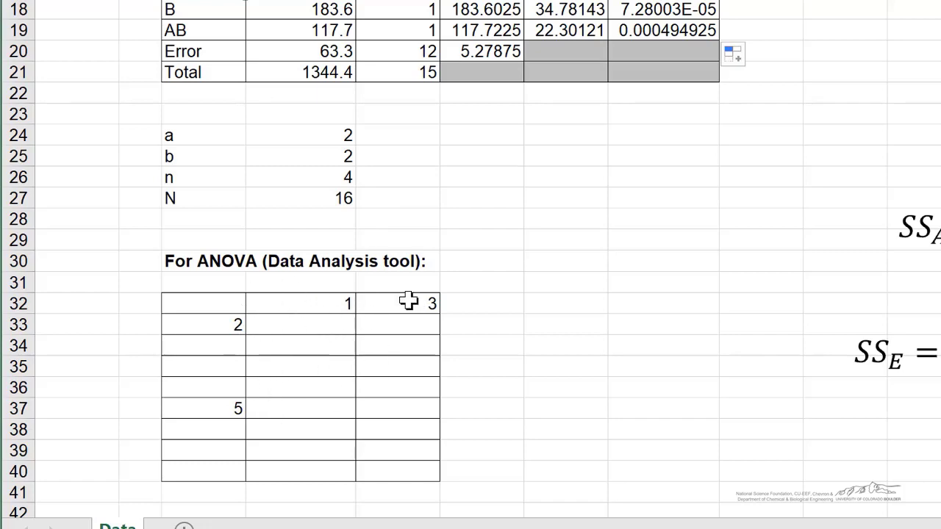
{"action": "scroll", "coordinate": [468, 301], "scroll_direction": "up", "scroll_amount": 1}
{"action": "scroll", "coordinate": [468, 302], "scroll_direction": "up", "scroll_amount": 4}
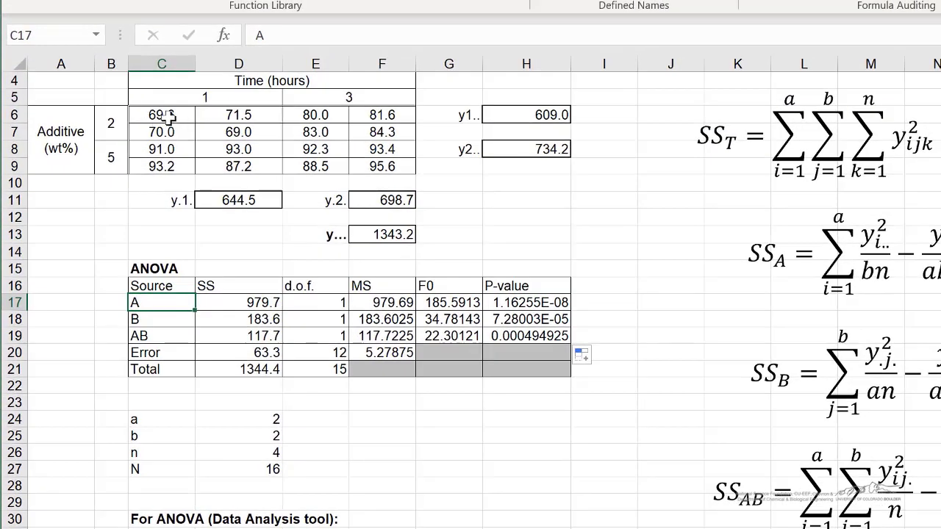
{"action": "left_click_drag", "start_coordinate": [176, 114], "coordinate": [176, 130]}
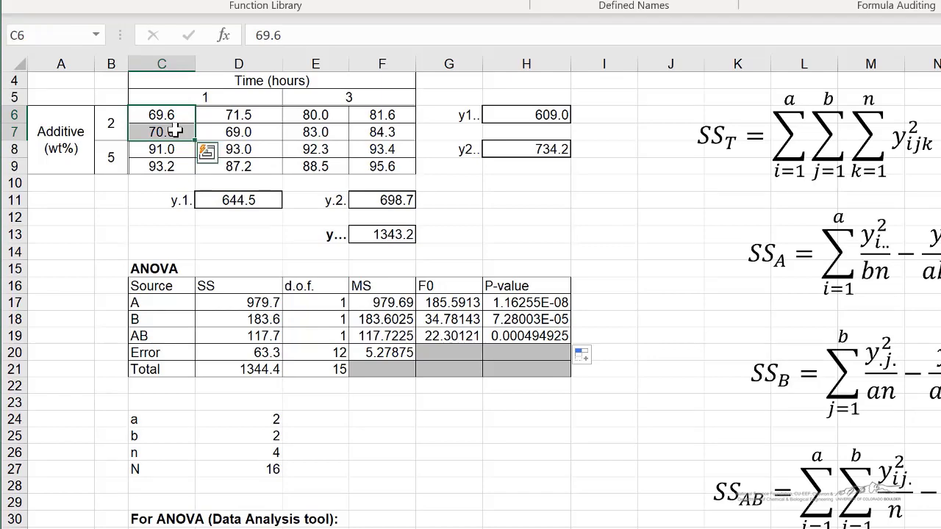
{"action": "key", "text": "ctrl+c"}
{"action": "scroll", "coordinate": [193, 183], "scroll_direction": "down", "scroll_amount": 3}
{"action": "left_click", "coordinate": [213, 418]}
{"action": "key", "text": "ctrl+v"}
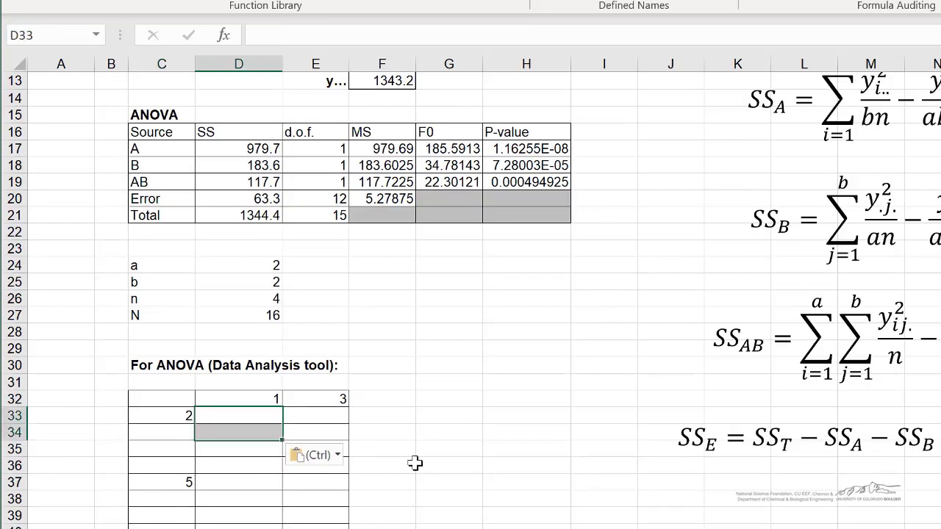
- Copy readings D6:D7 into D35:D36, below the first two readings in the Data Analysis tool table
{"action": "scroll", "coordinate": [351, 361], "scroll_direction": "up", "scroll_amount": 4}
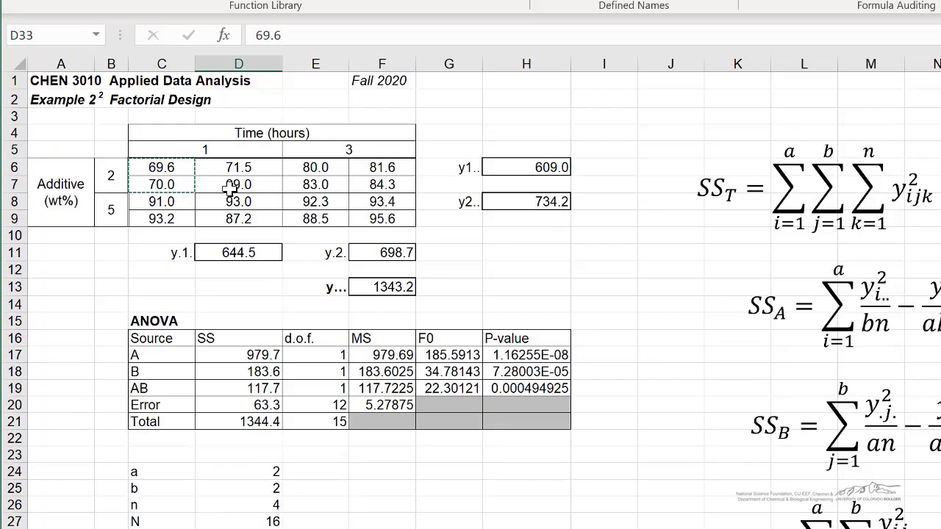
{"action": "left_click_drag", "start_coordinate": [231, 171], "coordinate": [229, 183]}
{"action": "key", "text": "ctrl+c"}
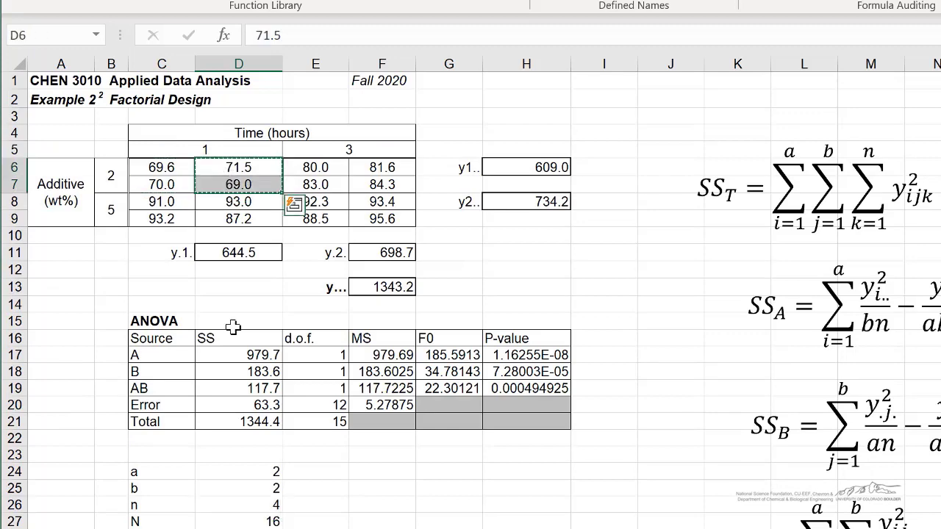
{"action": "scroll", "coordinate": [234, 327], "scroll_direction": "down", "scroll_amount": 6}
{"action": "left_click", "coordinate": [237, 347]}
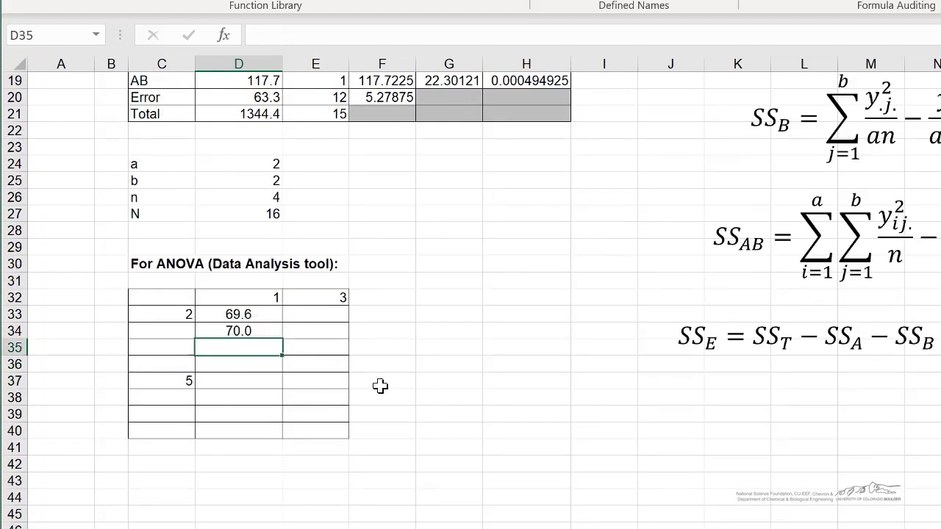
{"action": "key", "text": "ctrl+v"}
- Paste the full set of readings for both times and both additive levels into D33:E40 of the Data Analysis tool table
{"action": "left_click_drag", "start_coordinate": [238, 312], "coordinate": [237, 362]}
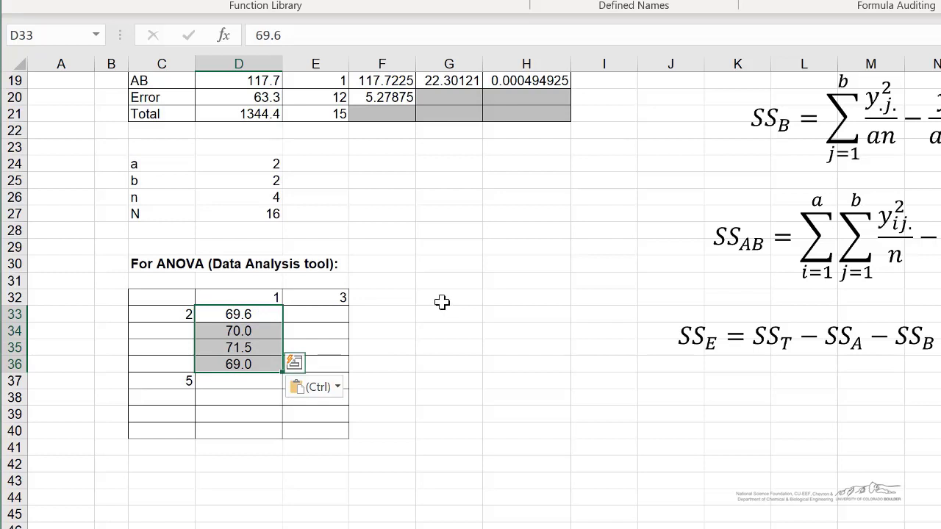
{"action": "key", "text": "ctrl+v"}
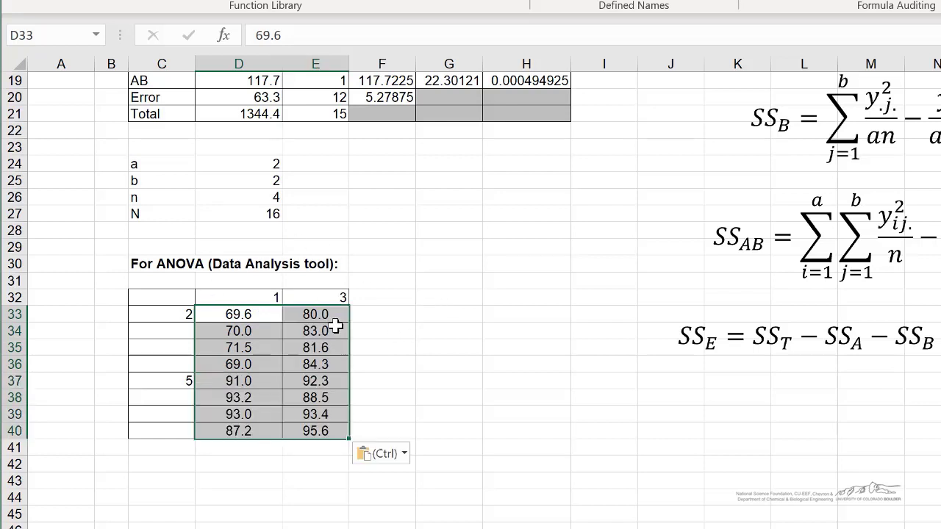
{"action": "left_click", "coordinate": [384, 318]}
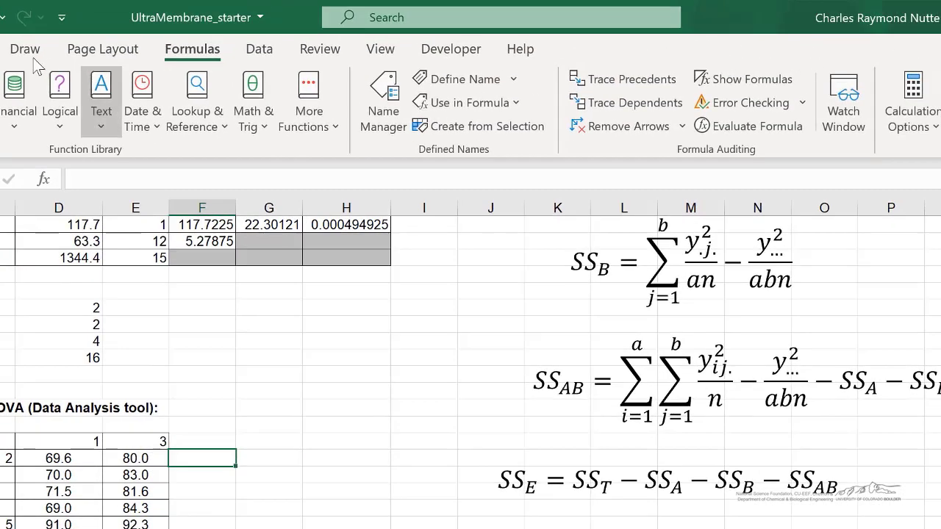
- Start the Anova: Two-Factor With Replication analysis from the Data Analysis tools
{"action": "left_click", "coordinate": [259, 49]}
{"action": "left_click", "coordinate": [894, 78]}
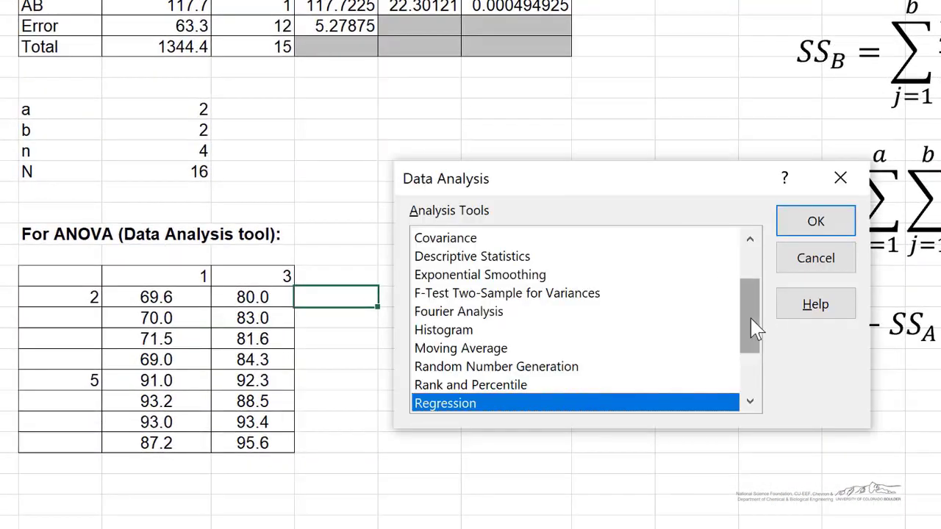
{"action": "left_click_drag", "start_coordinate": [752, 269], "coordinate": [697, 273]}
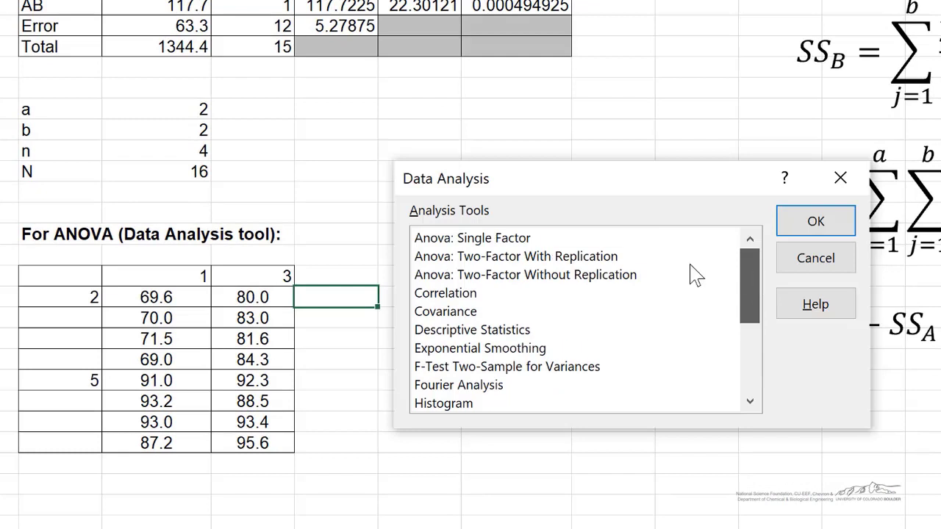
{"action": "left_click", "coordinate": [514, 259]}
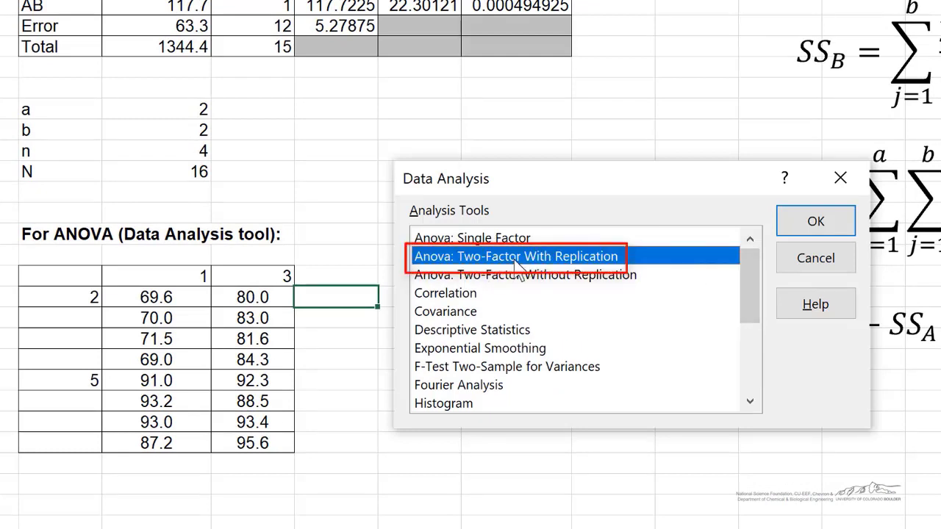
{"action": "left_click", "coordinate": [838, 222]}
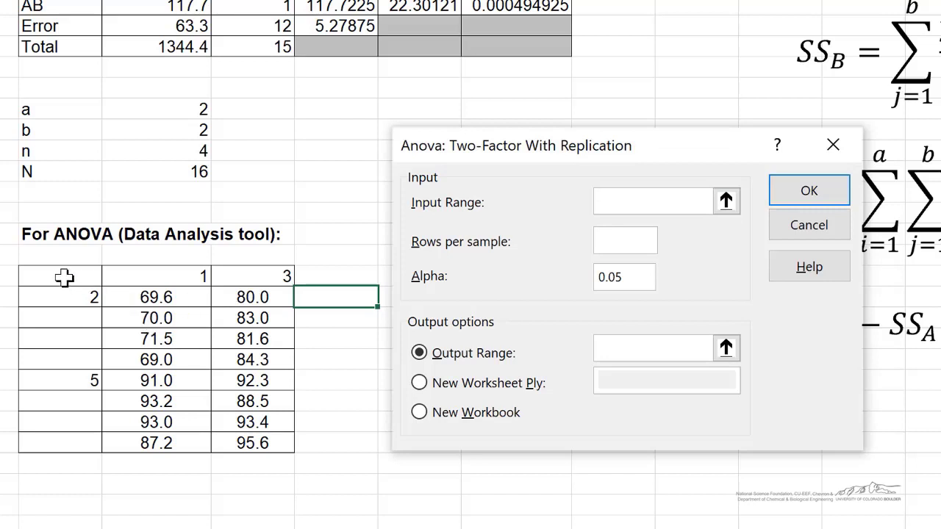
- Set the ANOVA input range to $C$32:$E$40, including the factor level labels, with 4 rows per sample
{"action": "left_click_drag", "start_coordinate": [68, 277], "coordinate": [300, 444]}
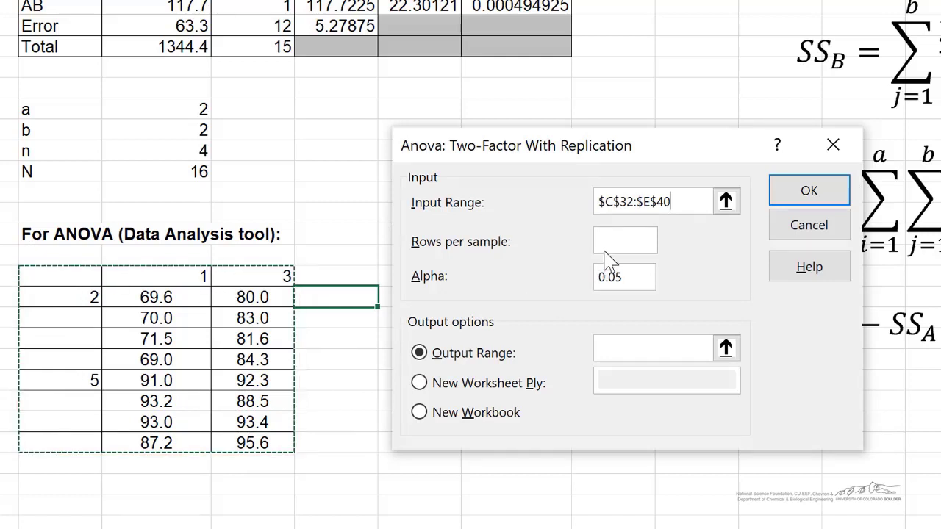
{"action": "left_click", "coordinate": [626, 256]}
{"action": "type", "text": "4"}
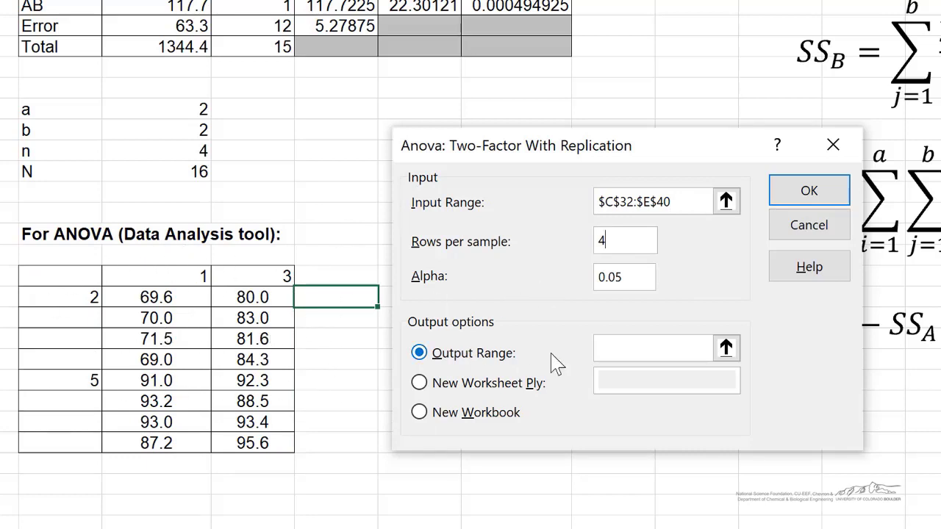
- Send the ANOVA output to a new worksheet and run the analysis
{"action": "left_click", "coordinate": [603, 347]}
{"action": "left_click_drag", "start_coordinate": [651, 160], "coordinate": [644, 153]}
{"action": "left_click", "coordinate": [515, 375]}
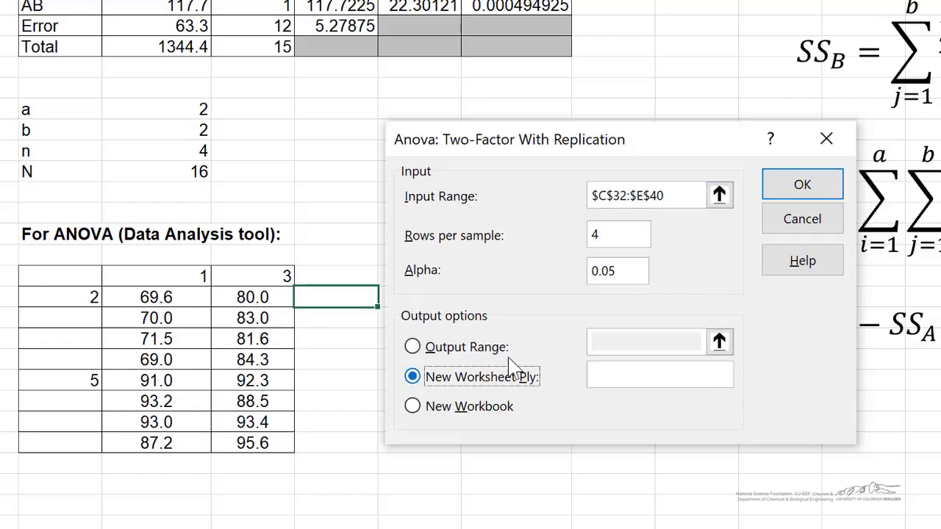
{"action": "left_click", "coordinate": [802, 186]}
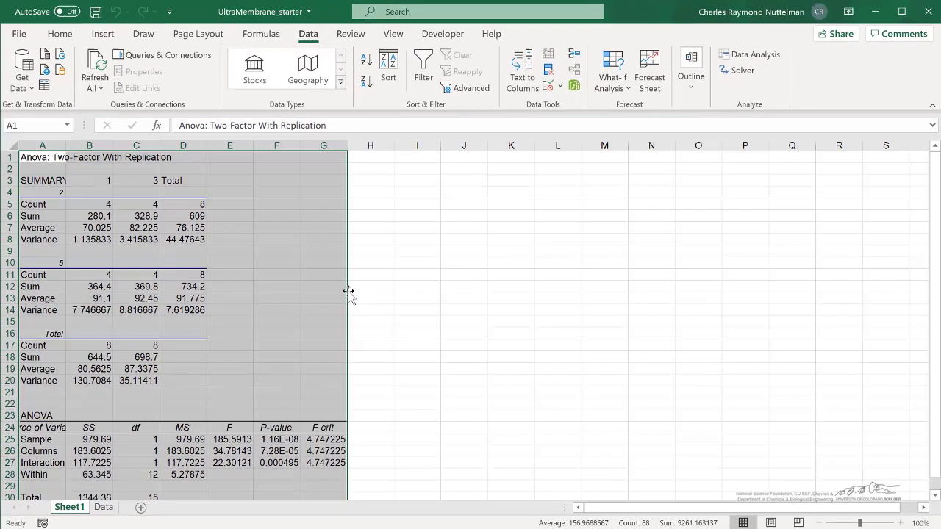
- Autofit the widths of columns A through G on the ANOVA output sheet, and deselect the columns
{"action": "left_click", "coordinate": [388, 252]}
{"action": "left_click_drag", "start_coordinate": [322, 146], "coordinate": [43, 146]}
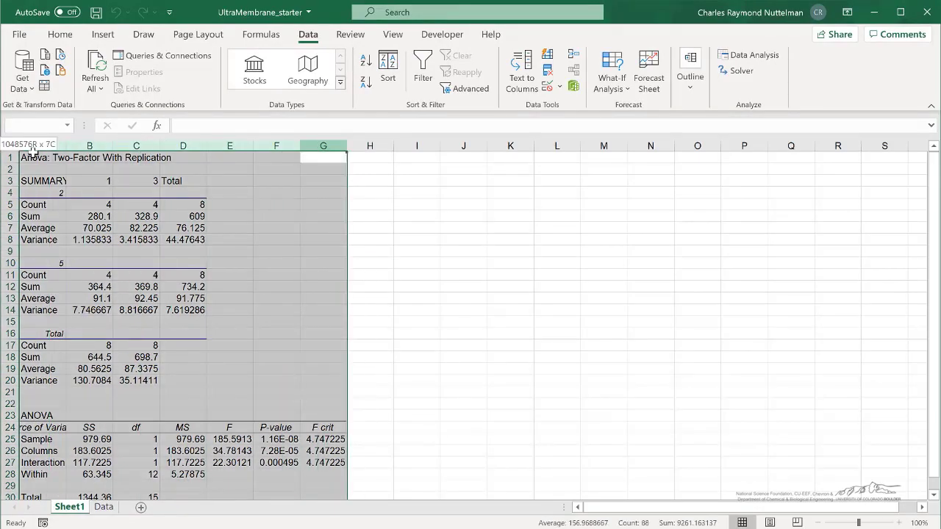
{"action": "double_click", "coordinate": [113, 146]}
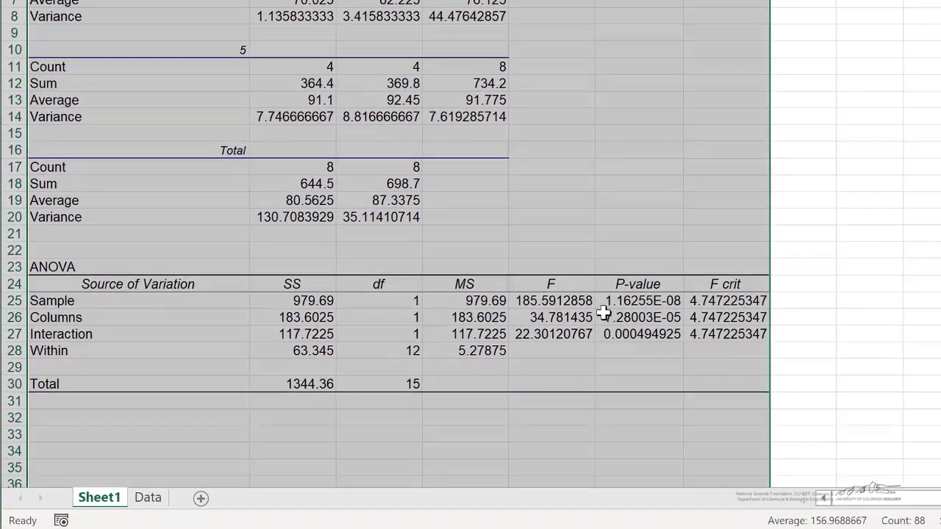
{"action": "left_click", "coordinate": [448, 451]}
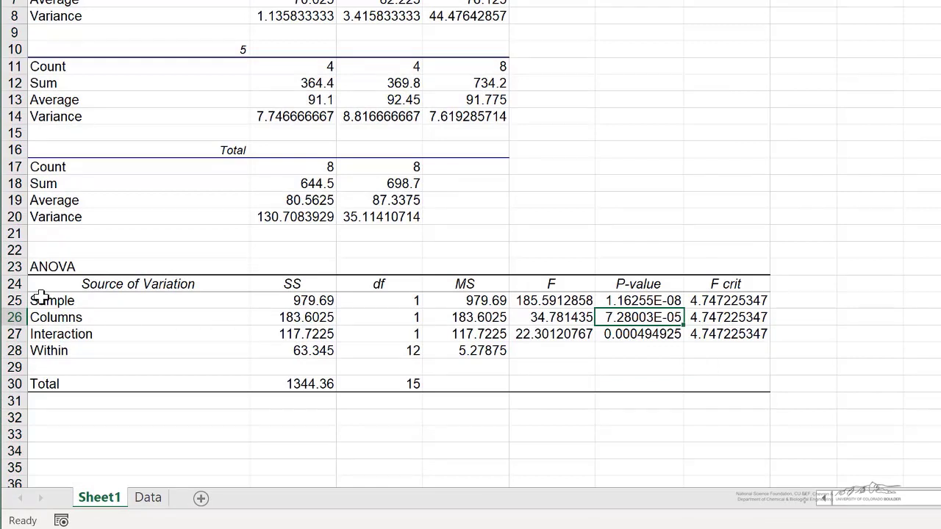